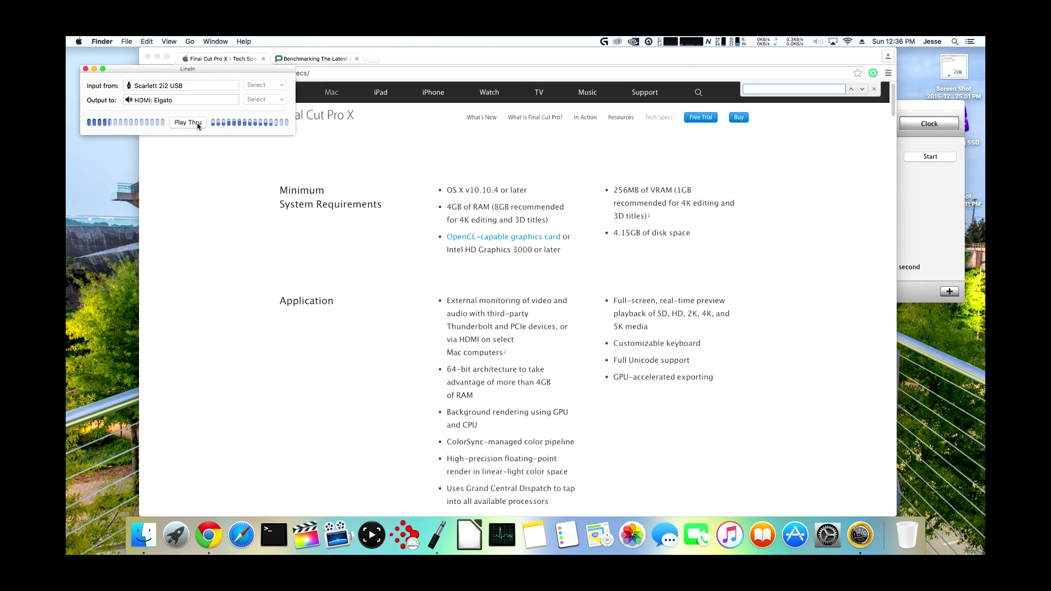
# Step: Bring Chrome's Final Cut Pro X Tech Specs page (OS X 10.10.4, 4GB RAM, 4.15GB disk) forward
pyautogui.click(344, 262)
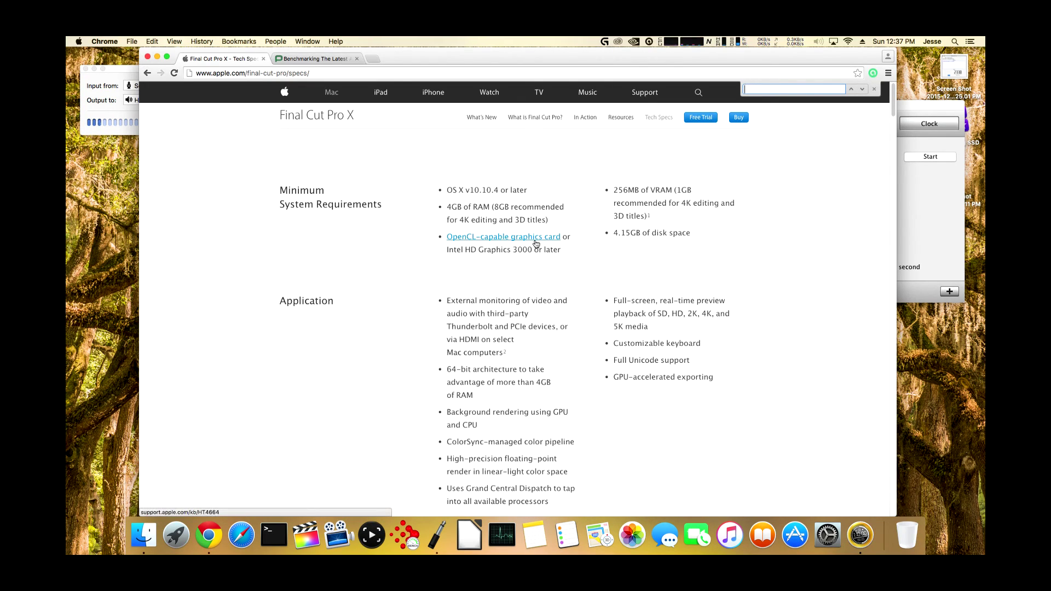
# Step: View the Phoronix GPU benchmarking article, then launch Final Cut Pro from the Dock
pyautogui.click(313, 58)
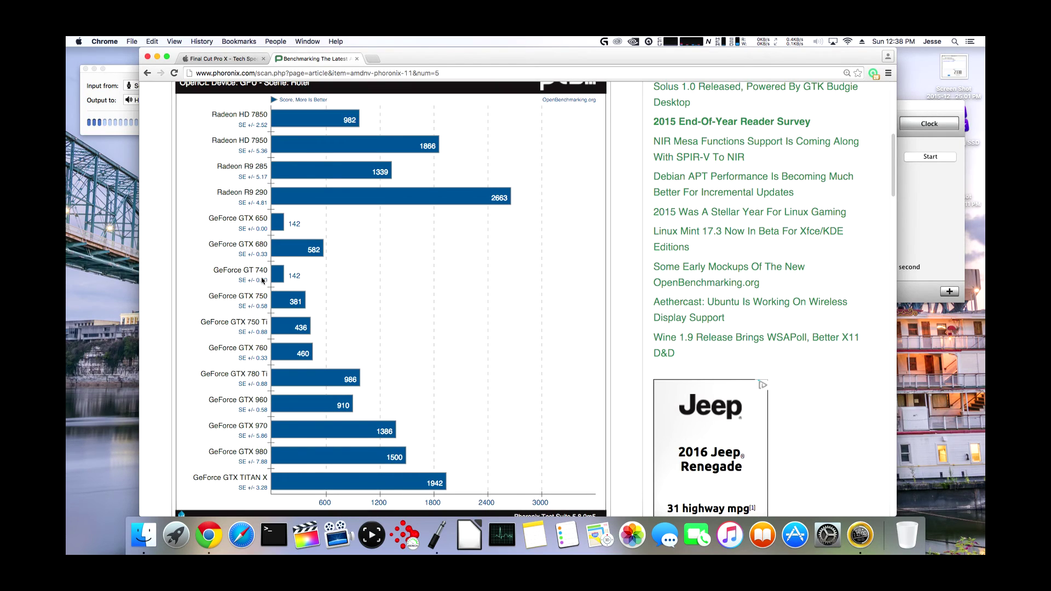
pyautogui.click(304, 539)
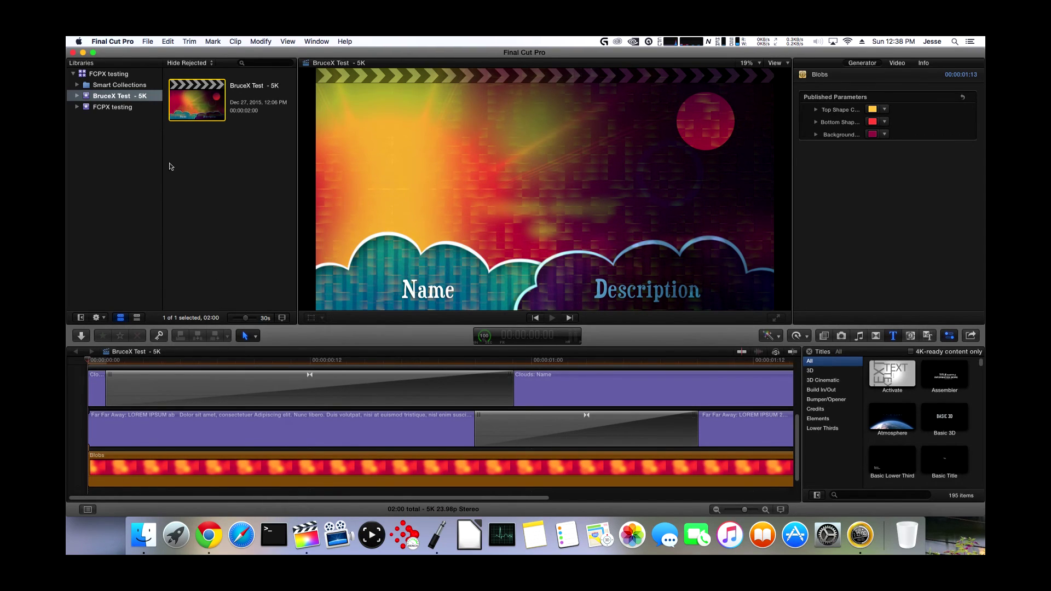
pyautogui.click(113, 109)
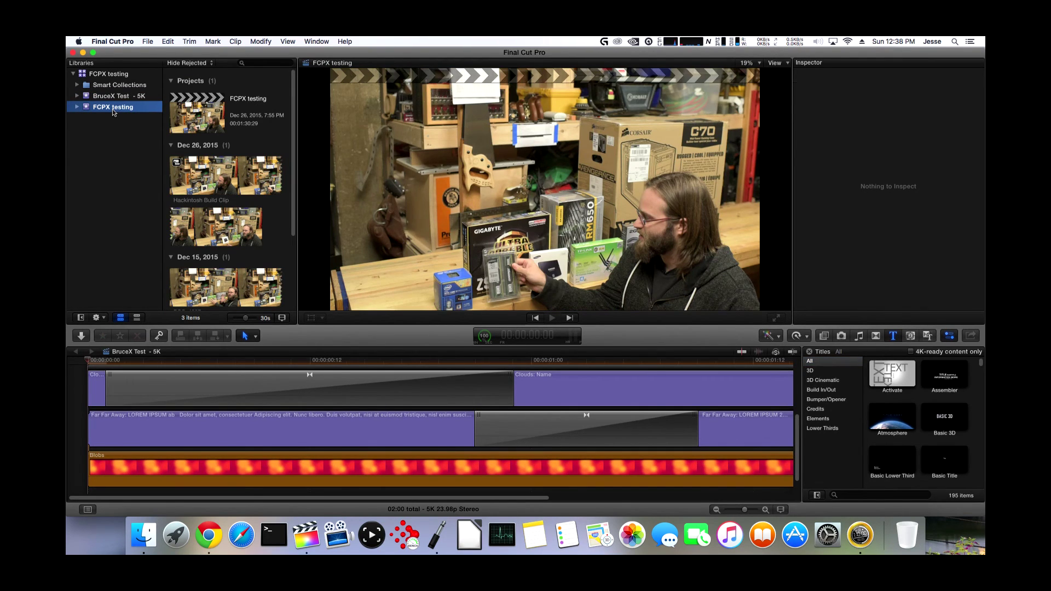
pyautogui.doubleClick(185, 111)
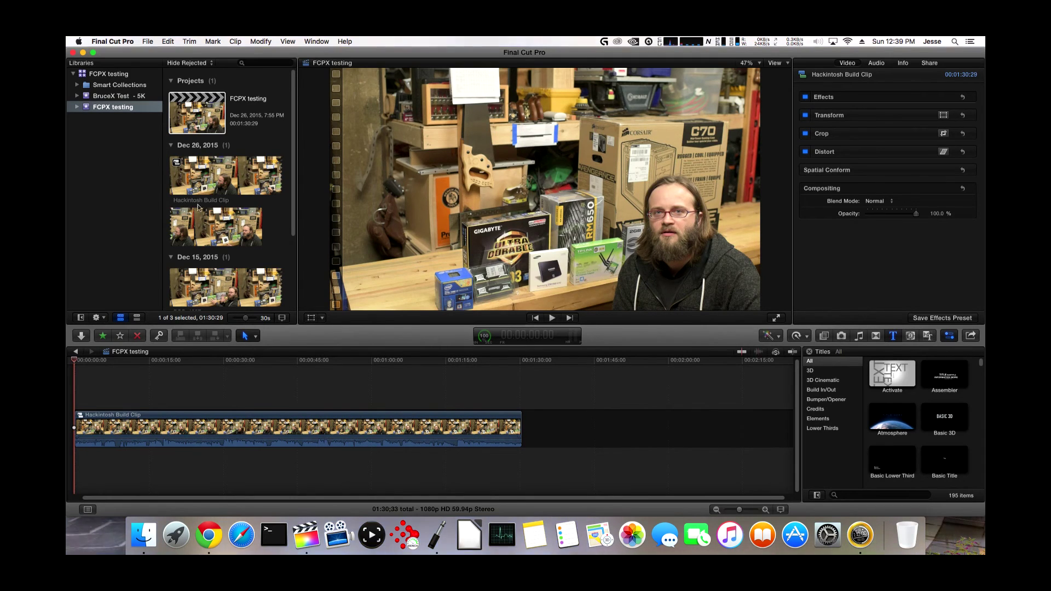
pyautogui.click(99, 97)
pyautogui.click(195, 112)
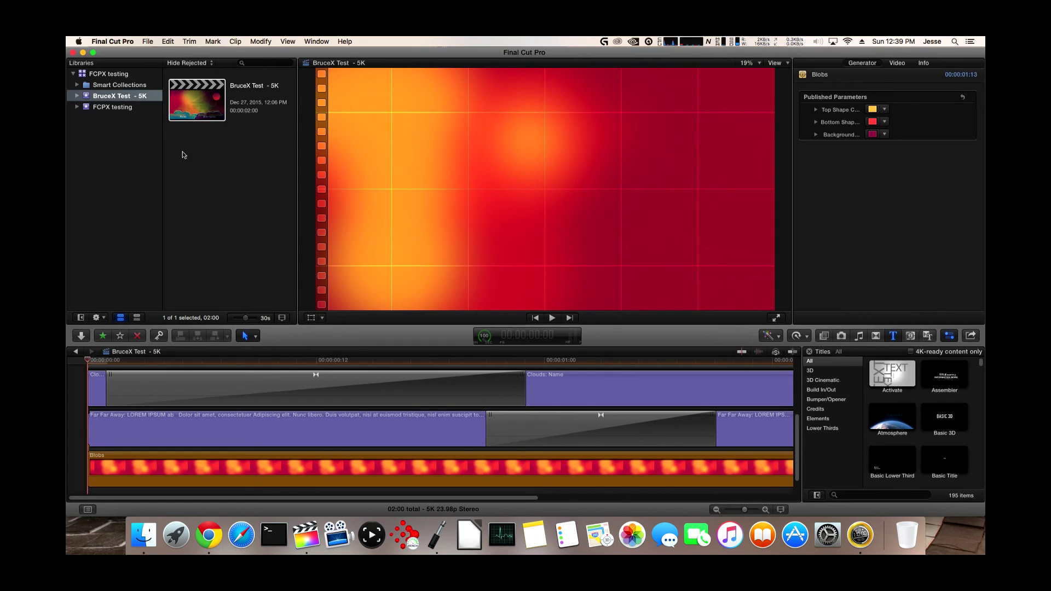
# Step: Check CPU load, then browse the BruceX project, FCPX testing SSD event and BruceX Test - 5K event
pyautogui.click(672, 41)
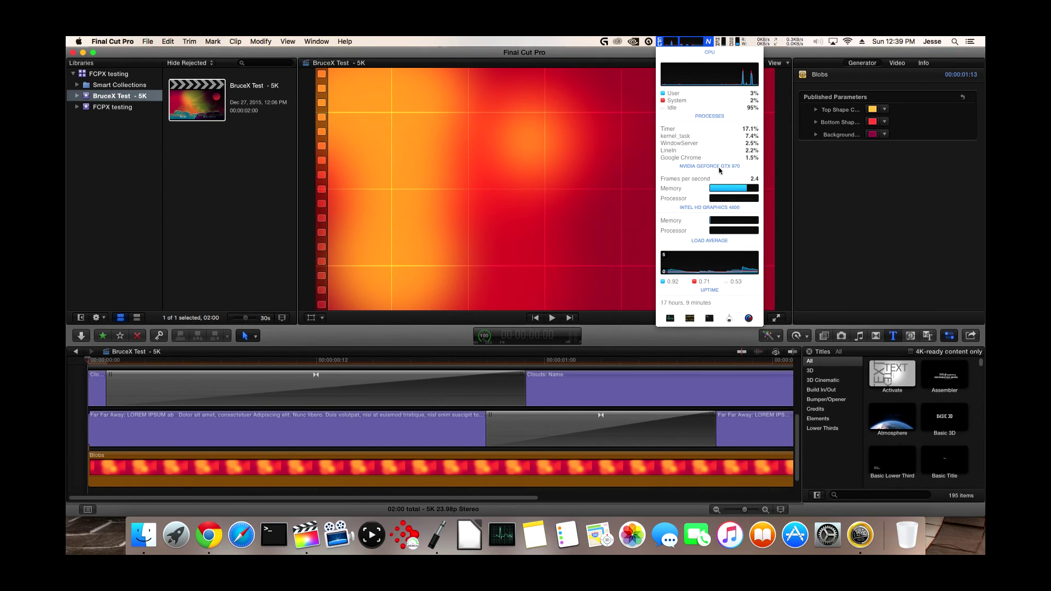
pyautogui.click(664, 45)
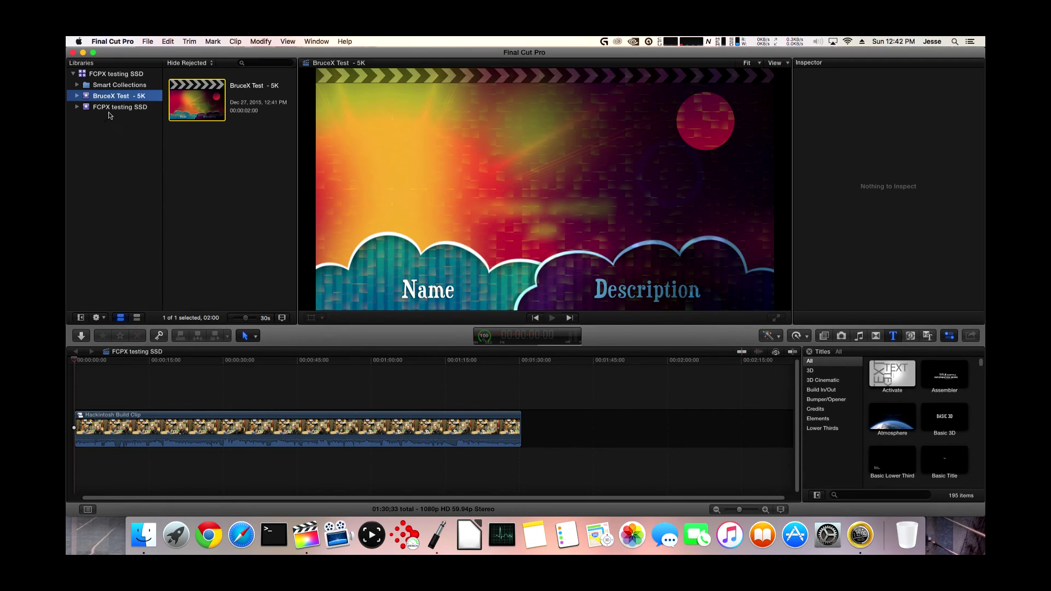
pyautogui.click(212, 99)
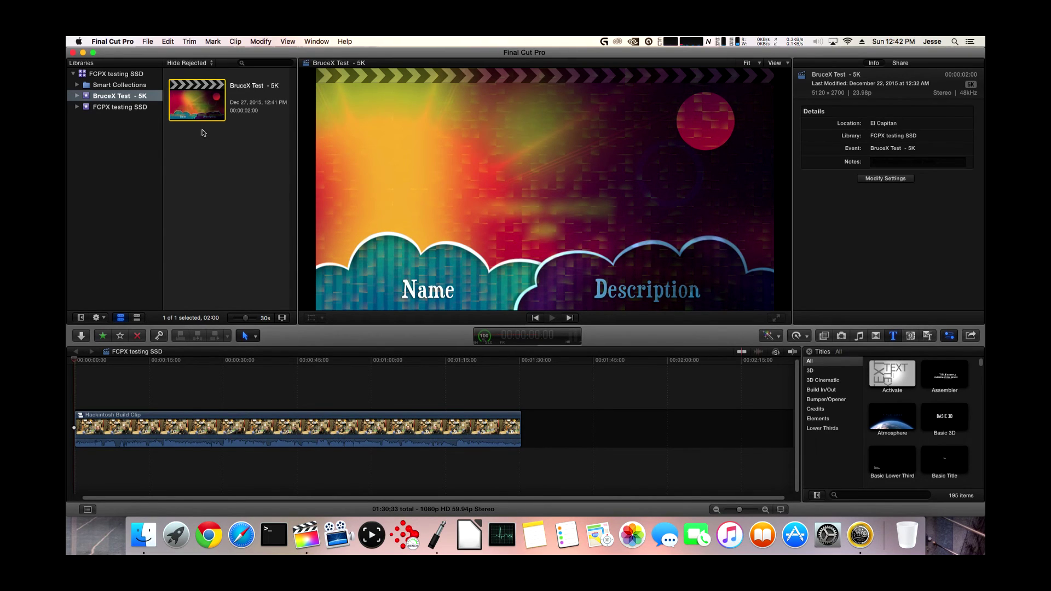
pyautogui.click(121, 107)
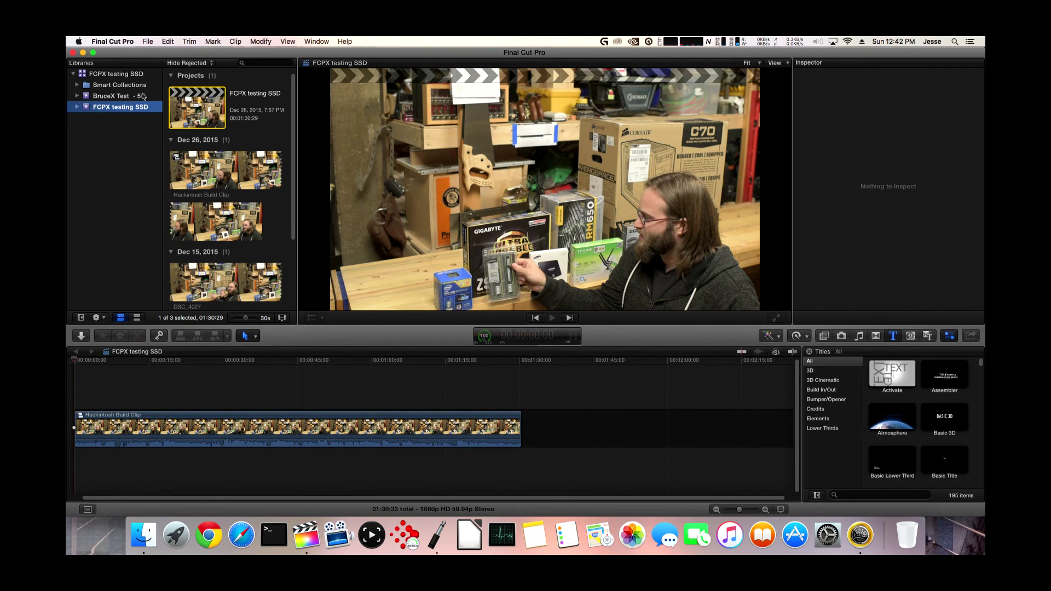
pyautogui.click(124, 99)
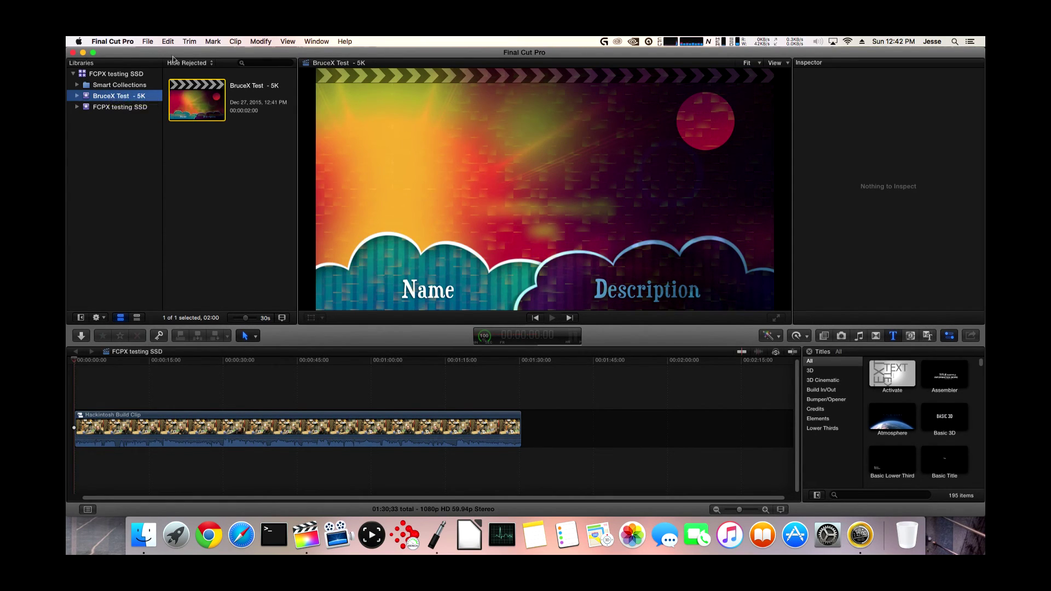
# Step: Delete the event's generated render, optimized and proxy media files
pyautogui.click(149, 42)
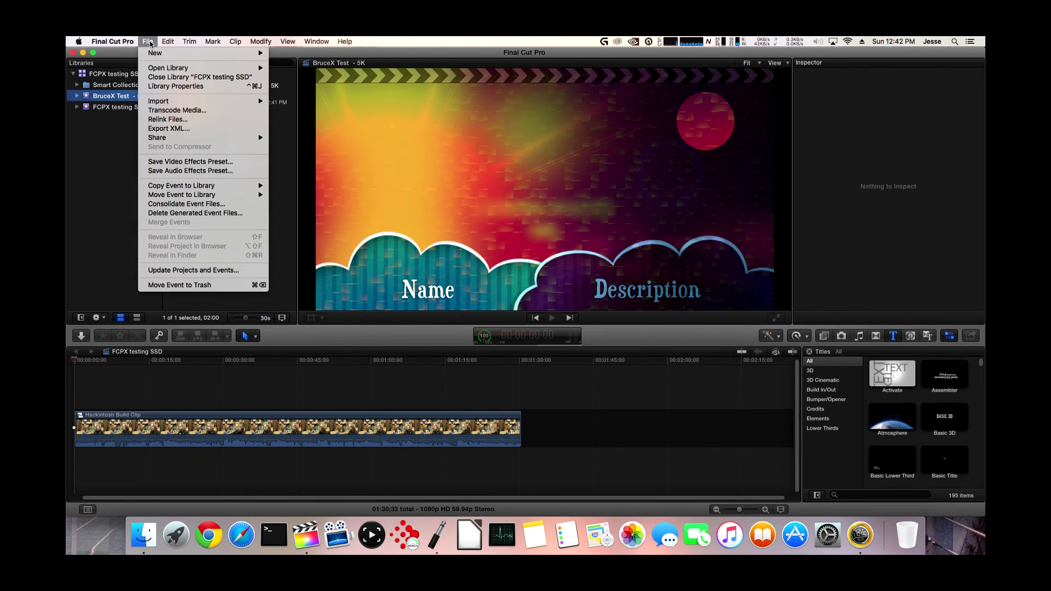
pyautogui.click(181, 213)
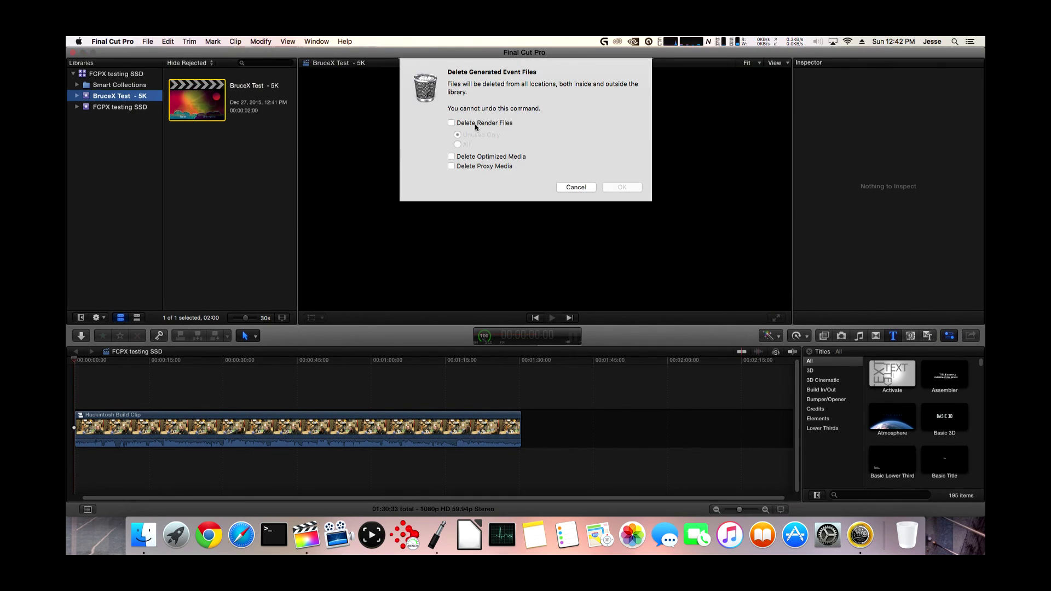
pyautogui.click(477, 123)
pyautogui.click(478, 159)
pyautogui.click(482, 167)
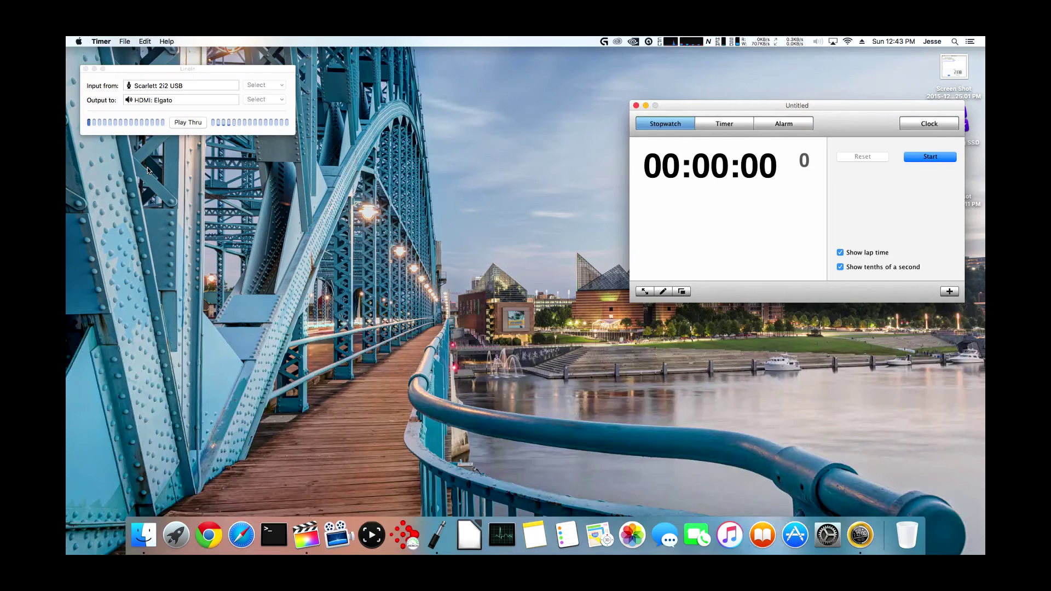
# Step: Relaunch Final Cut Pro and set up an HD 1080p share saving to the Desktop
pyautogui.click(305, 535)
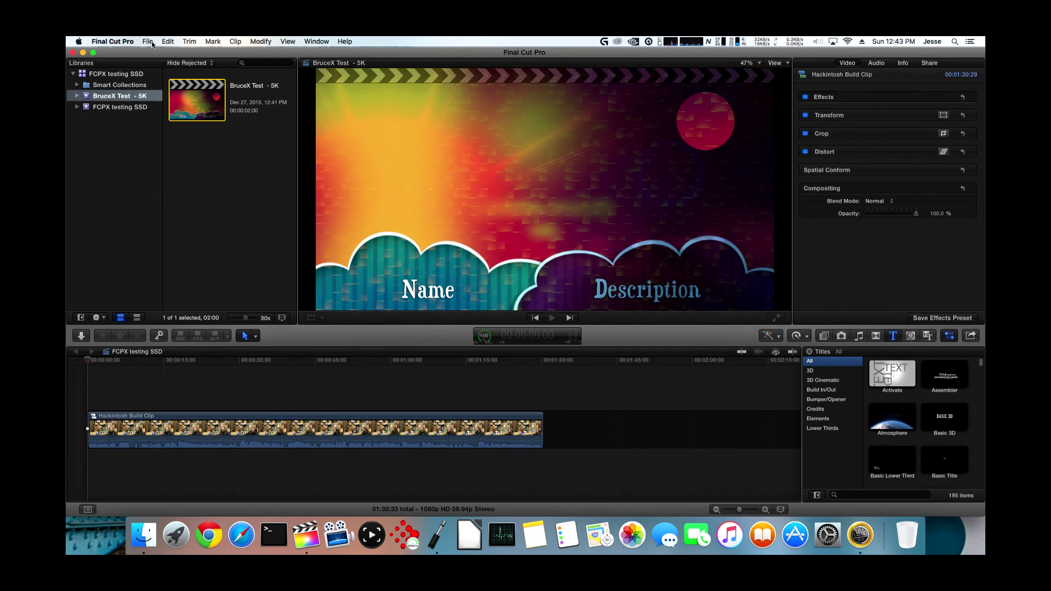
pyautogui.click(151, 42)
pyautogui.moveTo(165, 142)
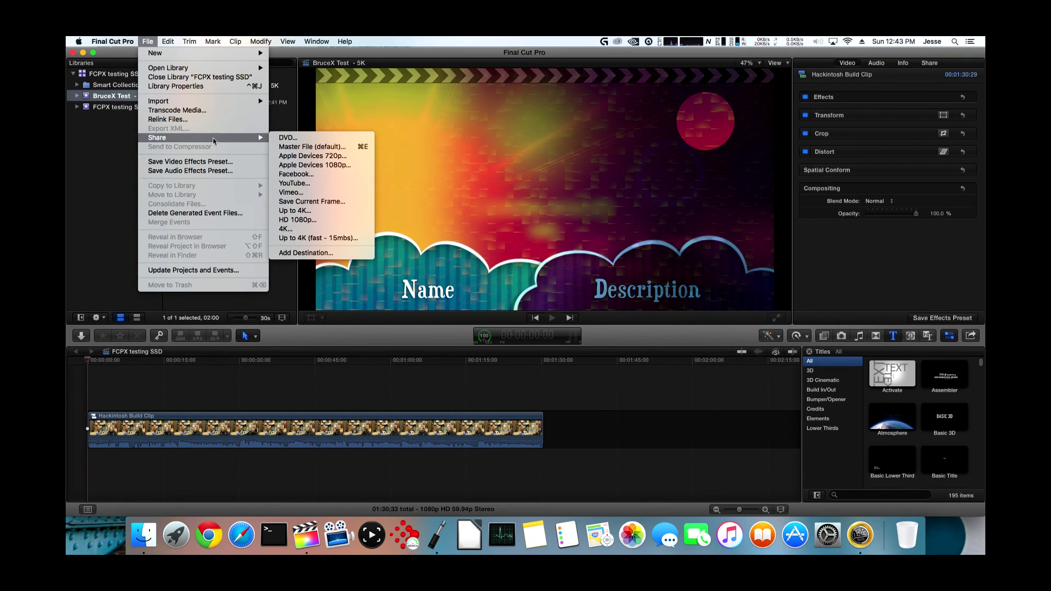
pyautogui.click(298, 219)
pyautogui.click(688, 313)
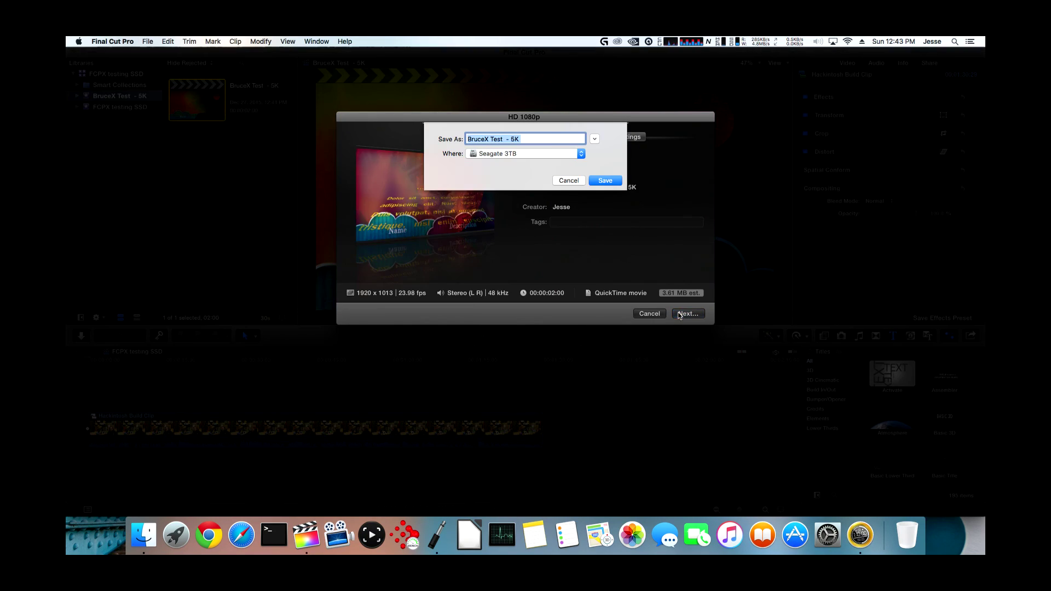
pyautogui.click(549, 154)
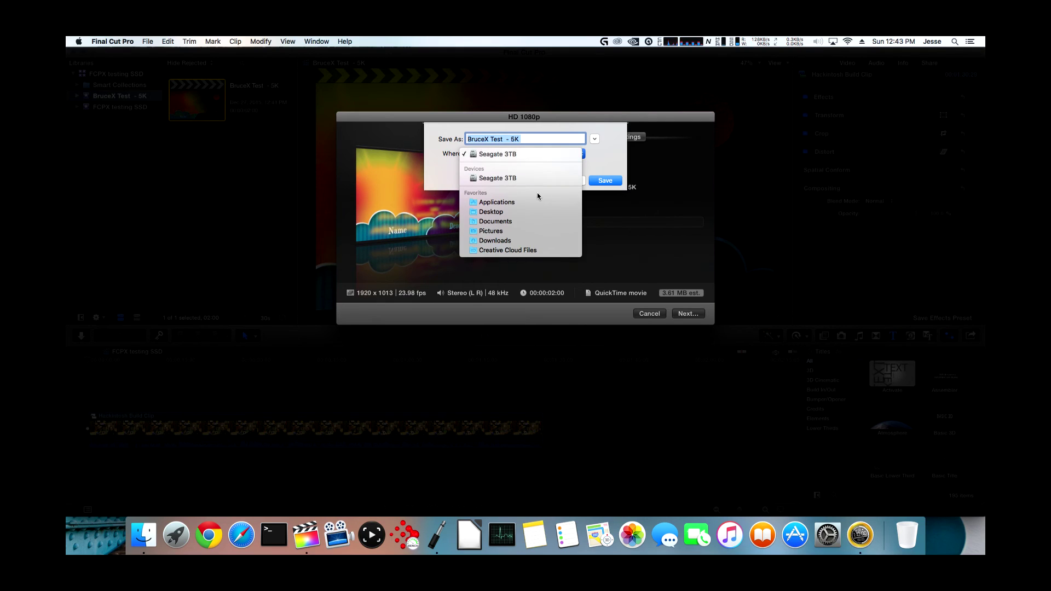
pyautogui.click(507, 212)
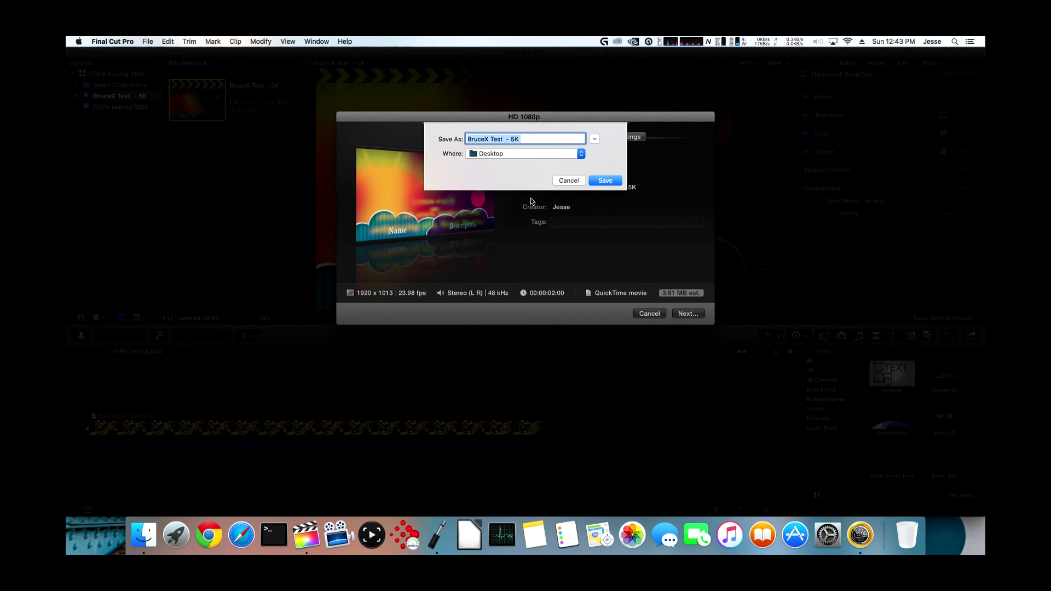
# Step: Check what is already on the Desktop in a Finder window before saving
pyautogui.click(144, 535)
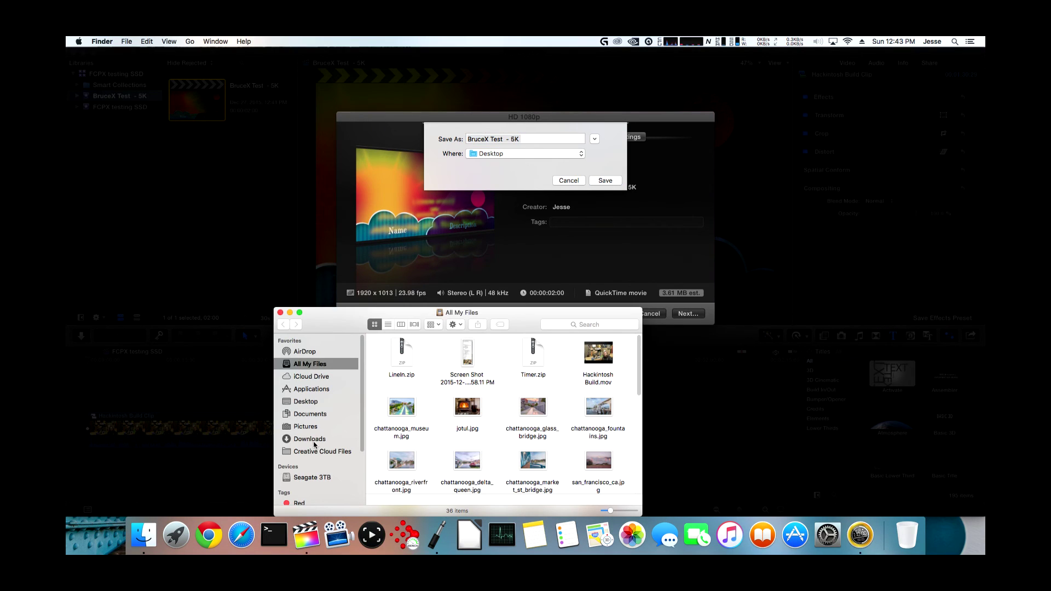
pyautogui.click(298, 401)
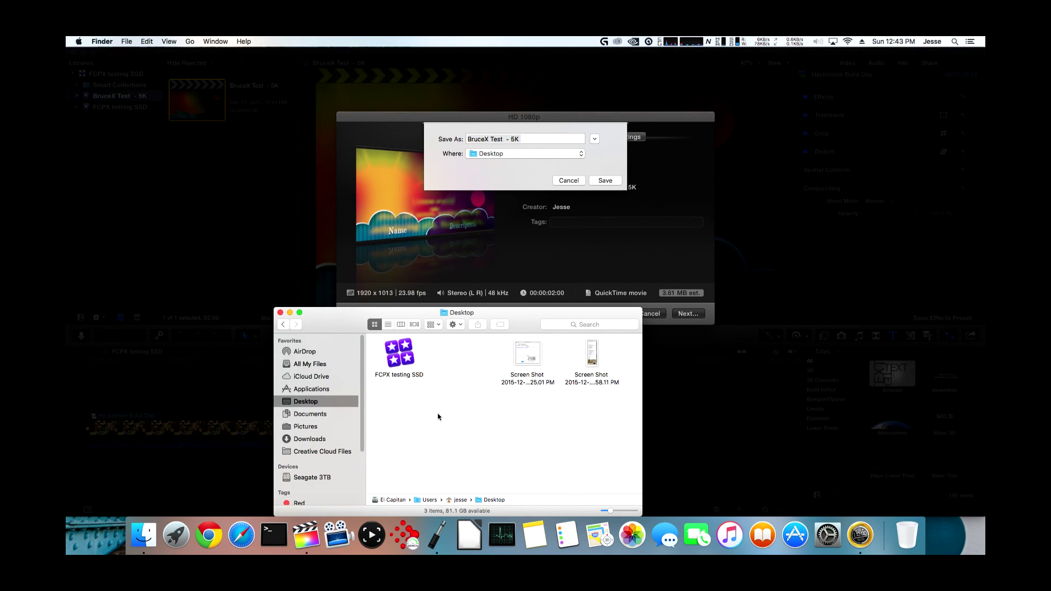
pyautogui.click(281, 313)
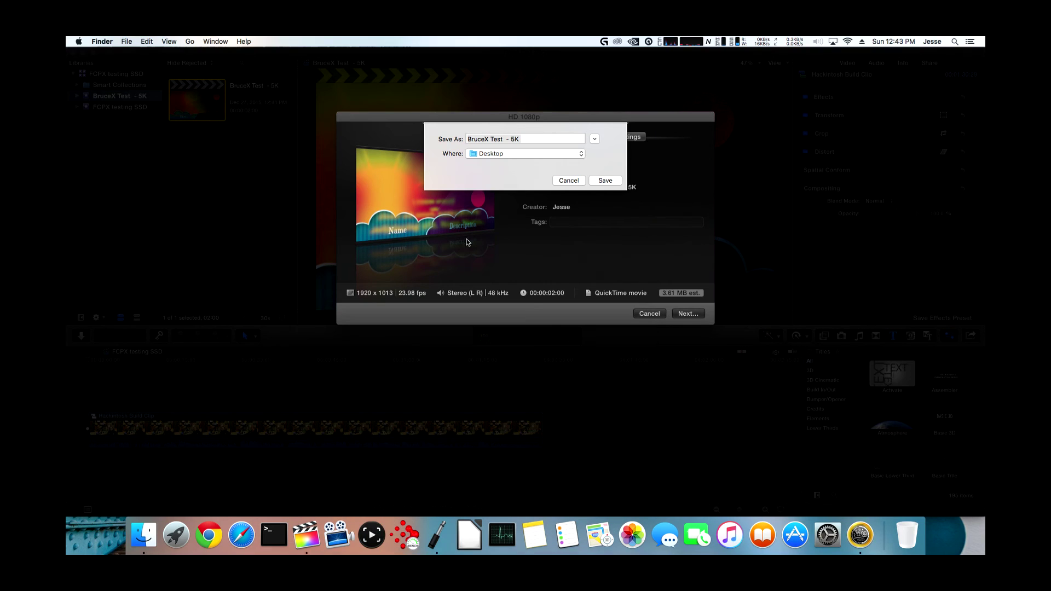
pyautogui.click(566, 125)
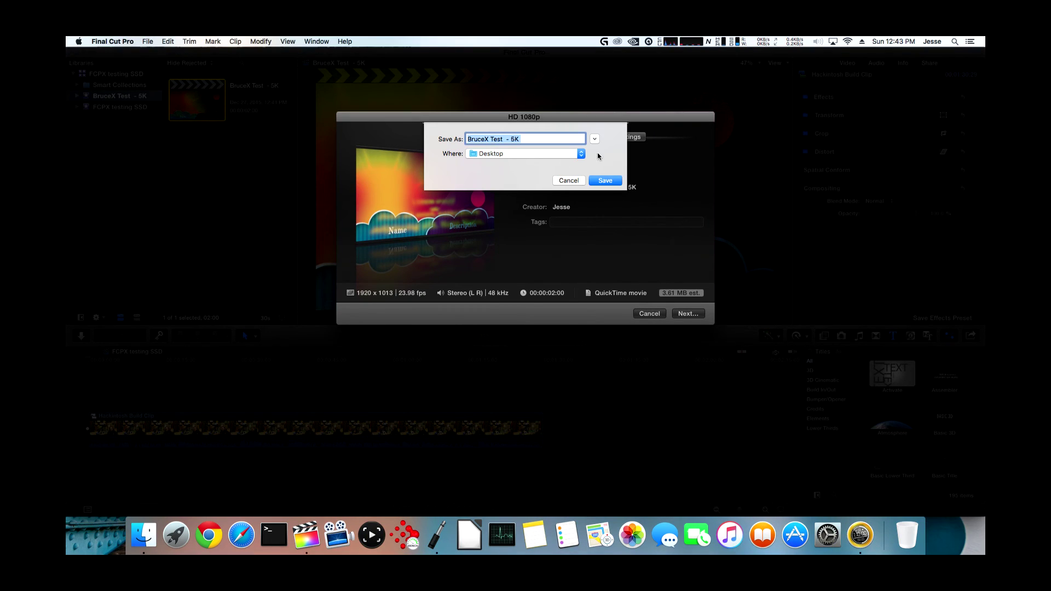
# Step: Test-start the Timer stopwatch and reset it to zero for the export
pyautogui.press('super+Tab')
pyautogui.press('super+Tab')
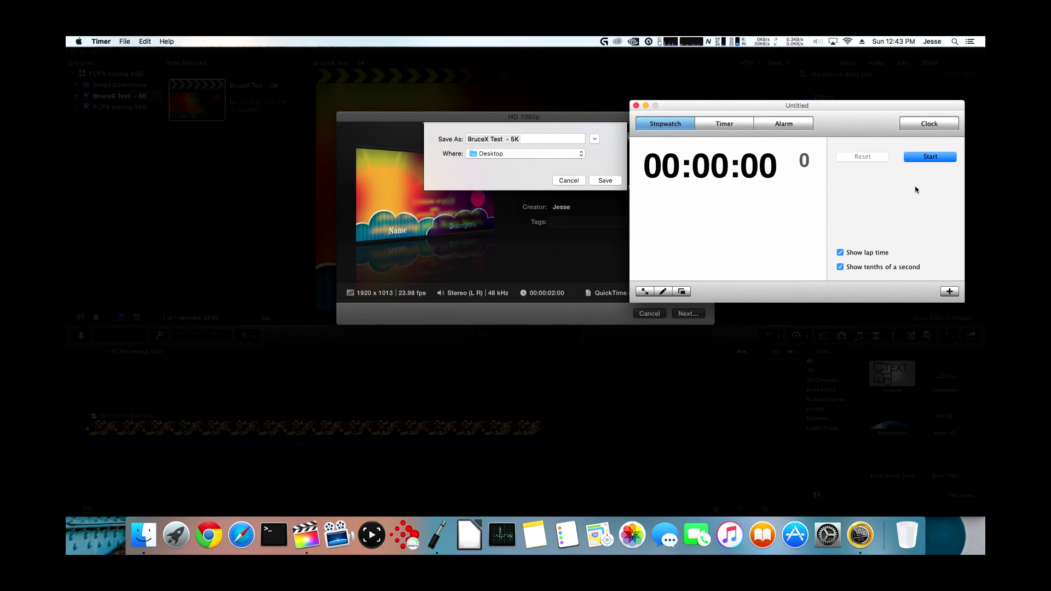
pyautogui.press('Return')
pyautogui.click(862, 157)
pyautogui.click(615, 150)
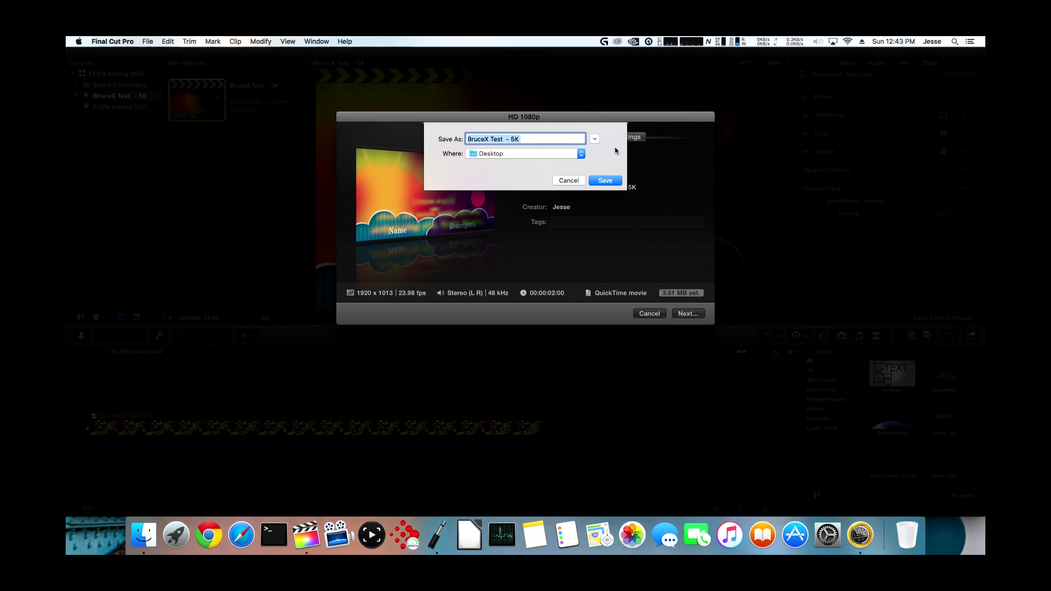
# Step: Save the BruceX Test - 5K export and time it with the stopwatch (00:01:10)
pyautogui.click(605, 180)
pyautogui.press('super+Tab')
pyautogui.press('space')
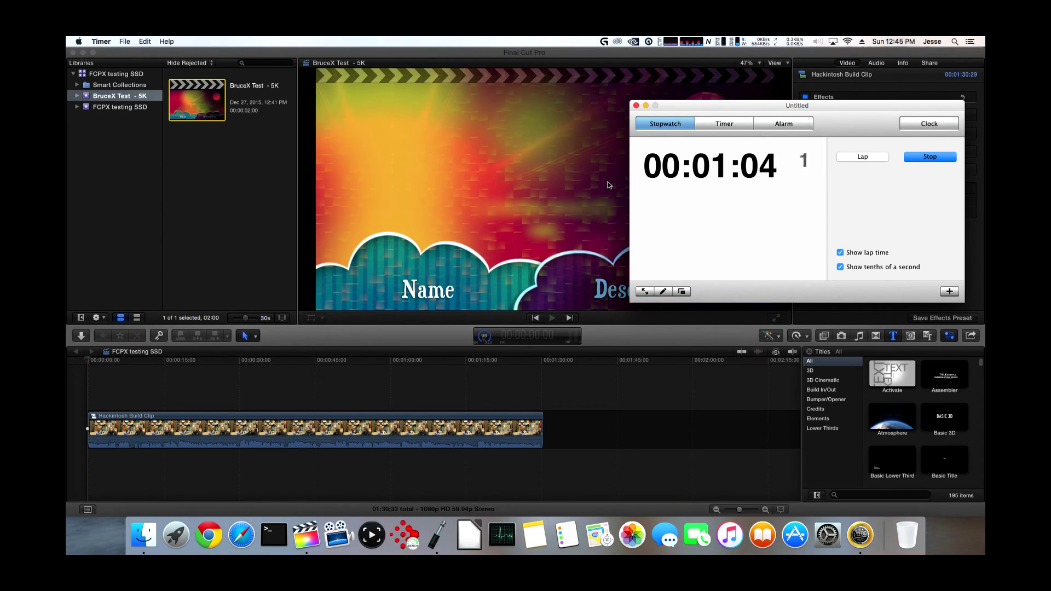
pyautogui.press('space')
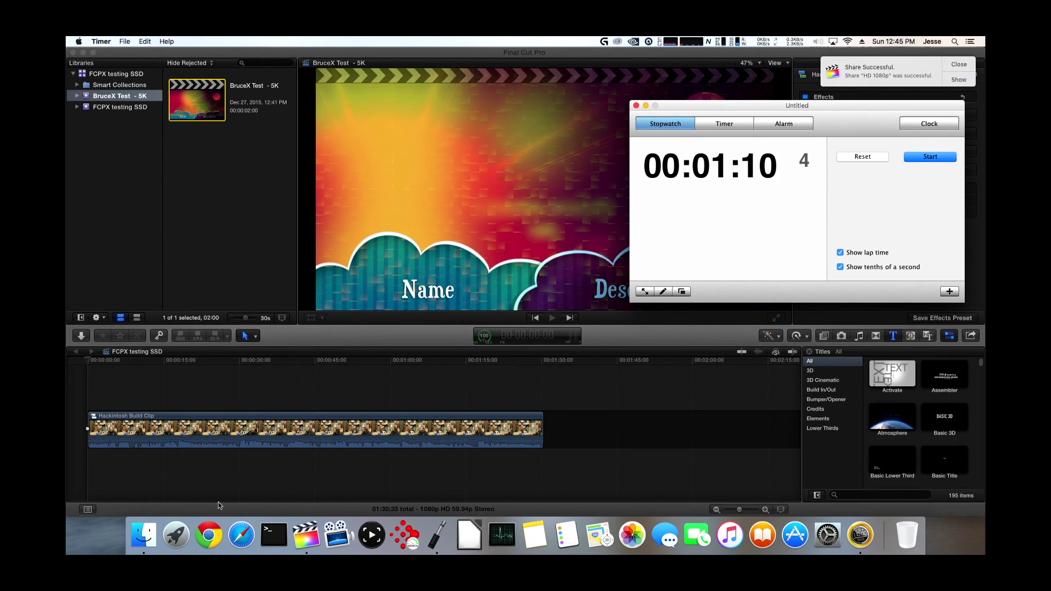
# Step: Glance at Finder and CPU load, then open the FCPX testing SSD library
pyautogui.click(145, 538)
pyautogui.press('super+w')
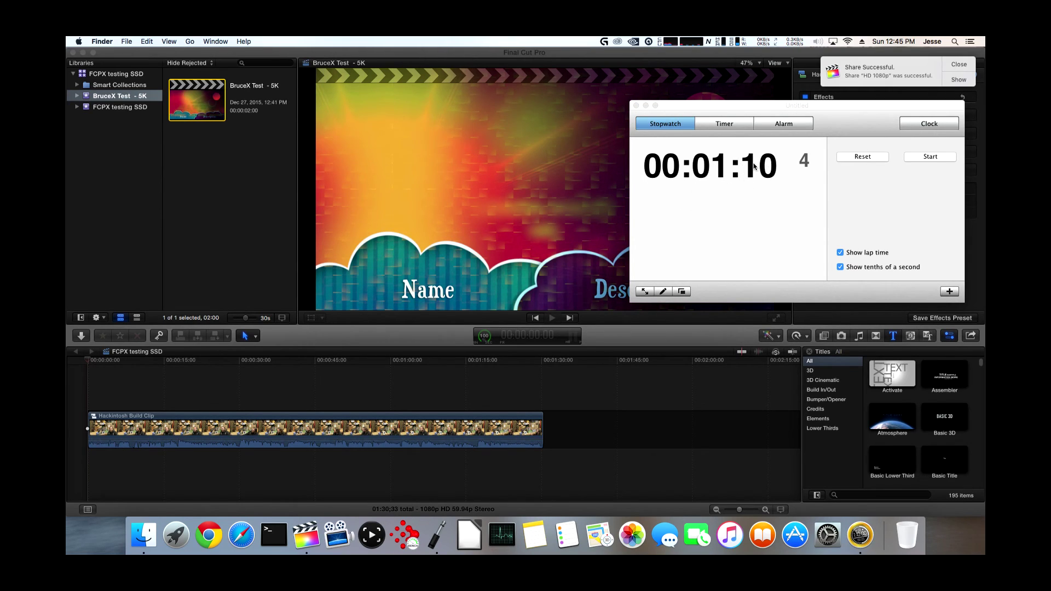
pyautogui.click(674, 42)
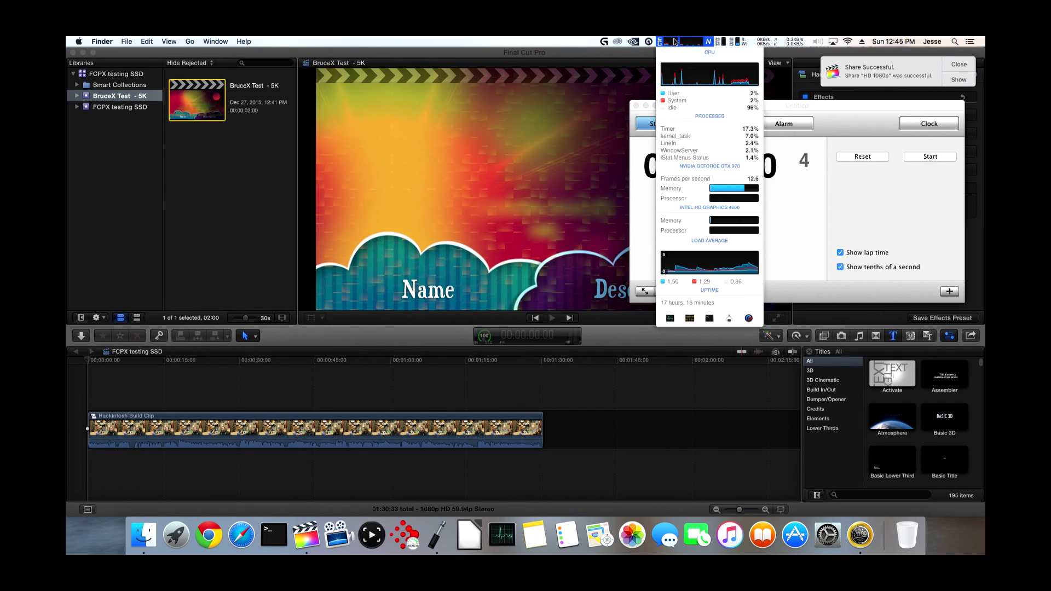
pyautogui.click(674, 41)
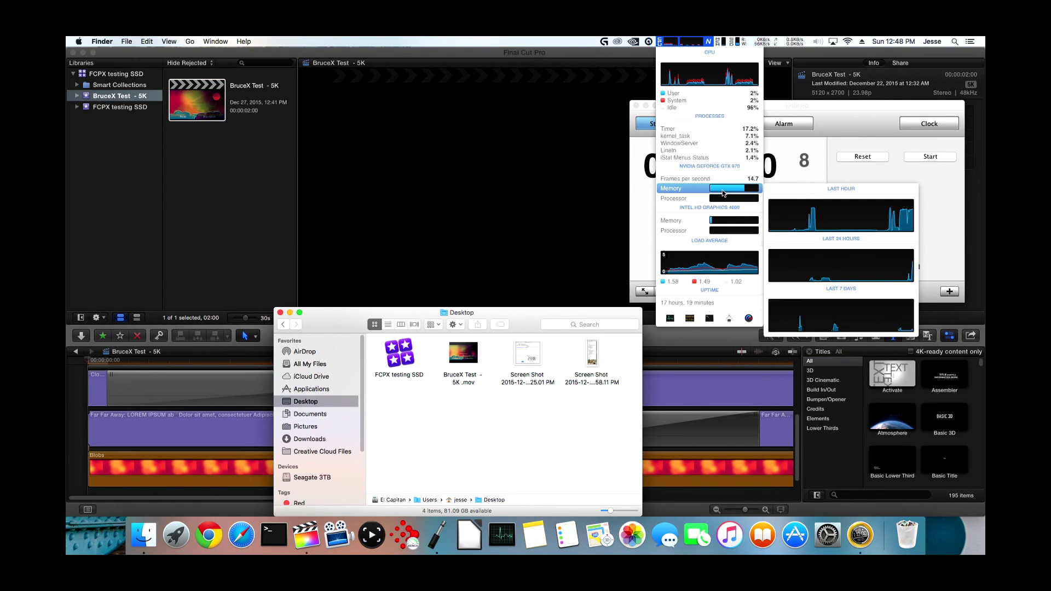
pyautogui.moveTo(723, 198)
pyautogui.click(141, 109)
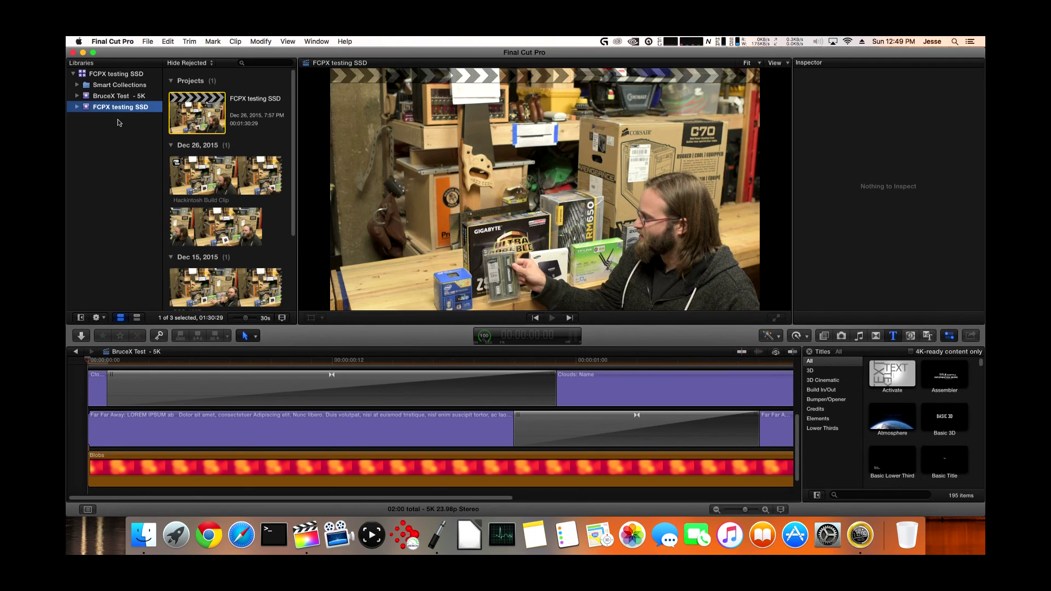
# Step: Open the FCPX testing SSD project and set up its HD 1080p share to the Desktop
pyautogui.doubleClick(196, 113)
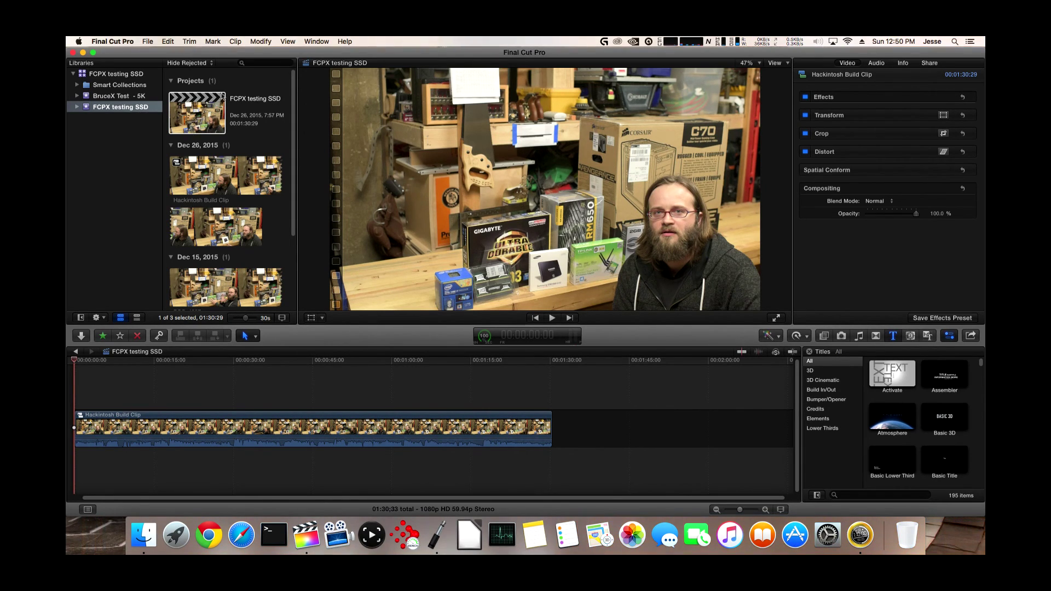
pyautogui.click(152, 43)
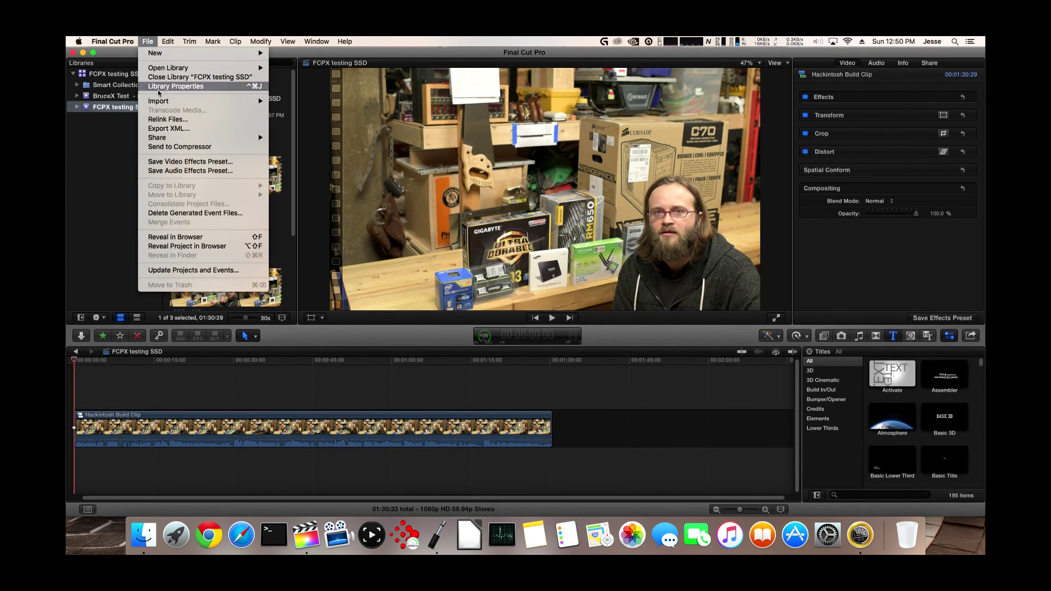
pyautogui.moveTo(175, 142)
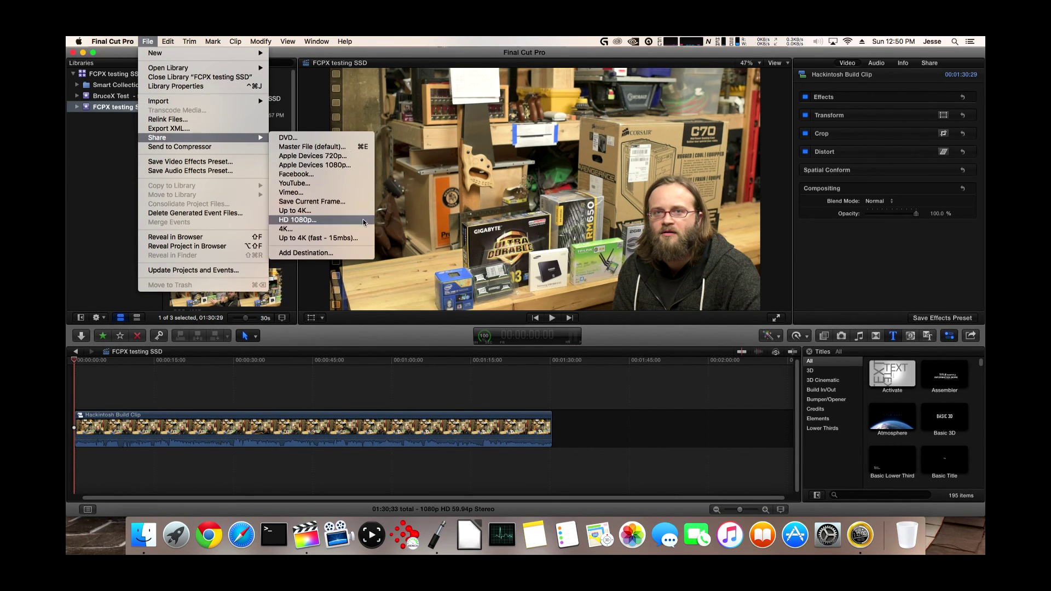
pyautogui.click(341, 221)
pyautogui.click(687, 313)
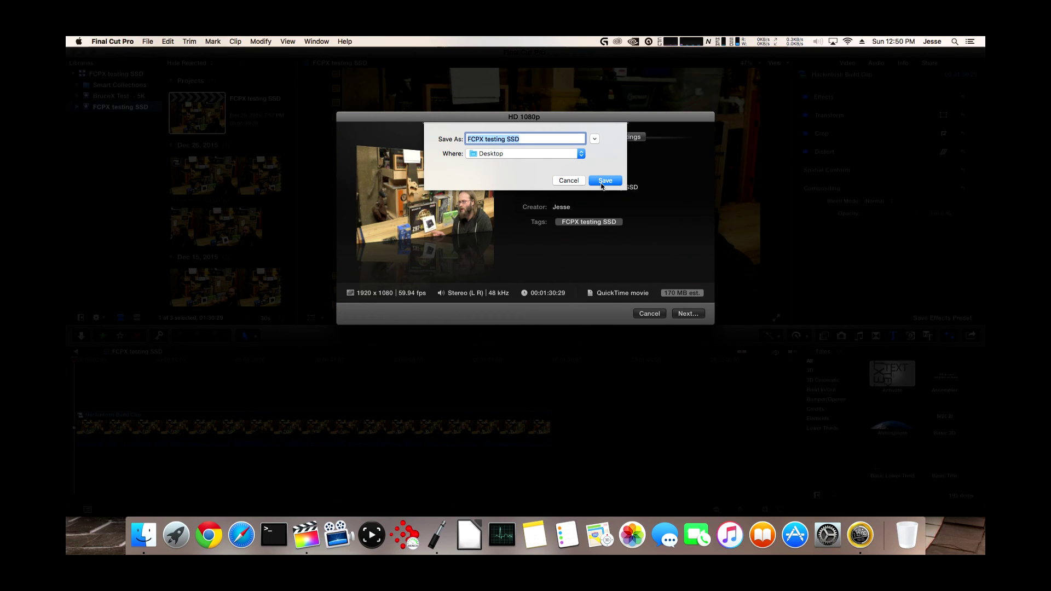
pyautogui.press('super+Tab')
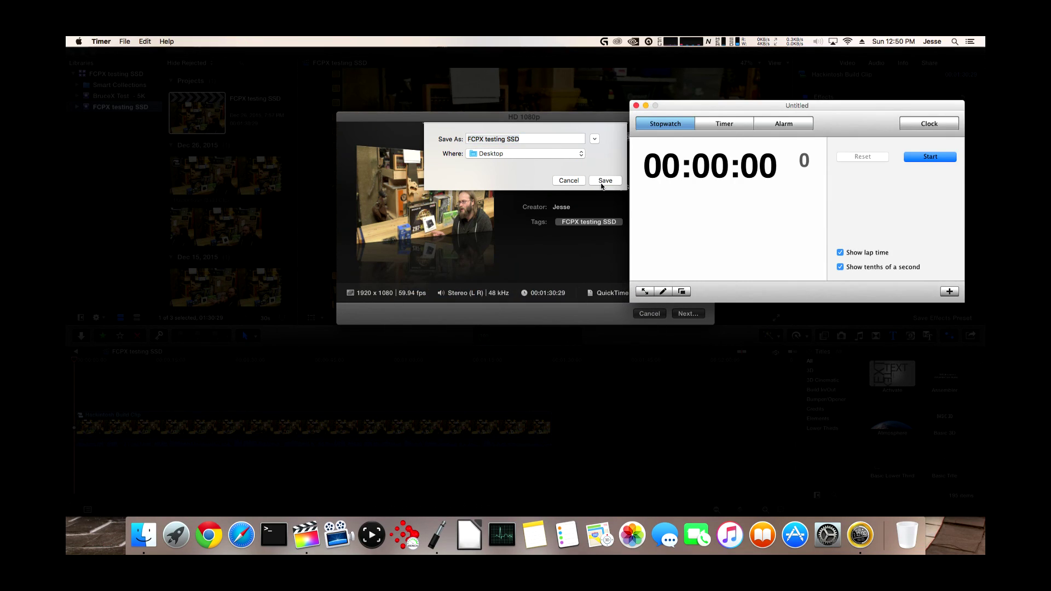
pyautogui.press('super+Tab')
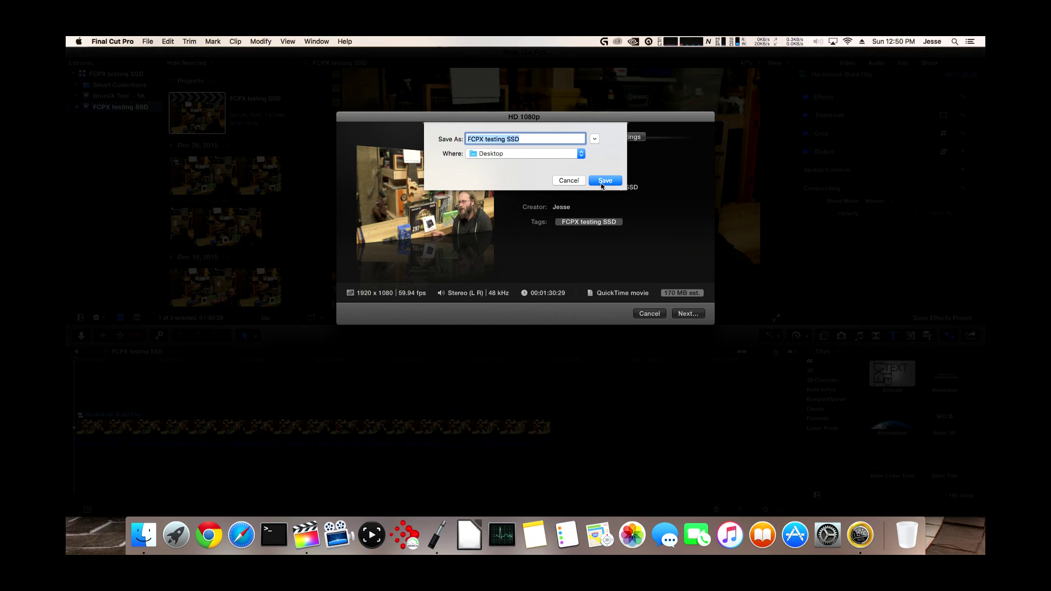
# Step: Save the FCPX testing SSD export and time it, stopping the stopwatch at 00:06:36
pyautogui.click(600, 186)
pyautogui.press('super+Tab')
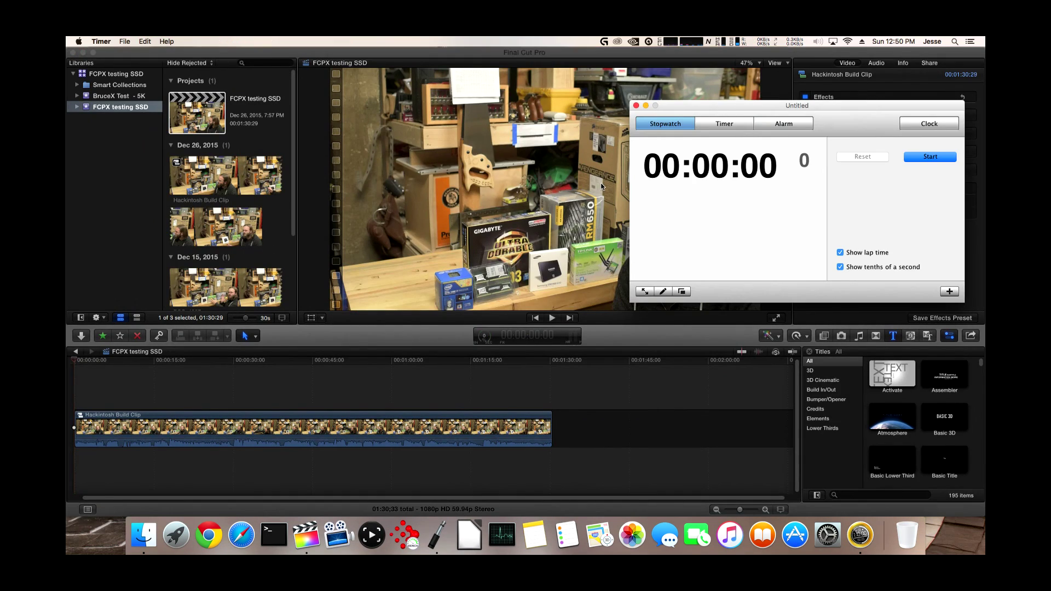
pyautogui.press('space')
pyautogui.click(663, 42)
pyautogui.click(870, 109)
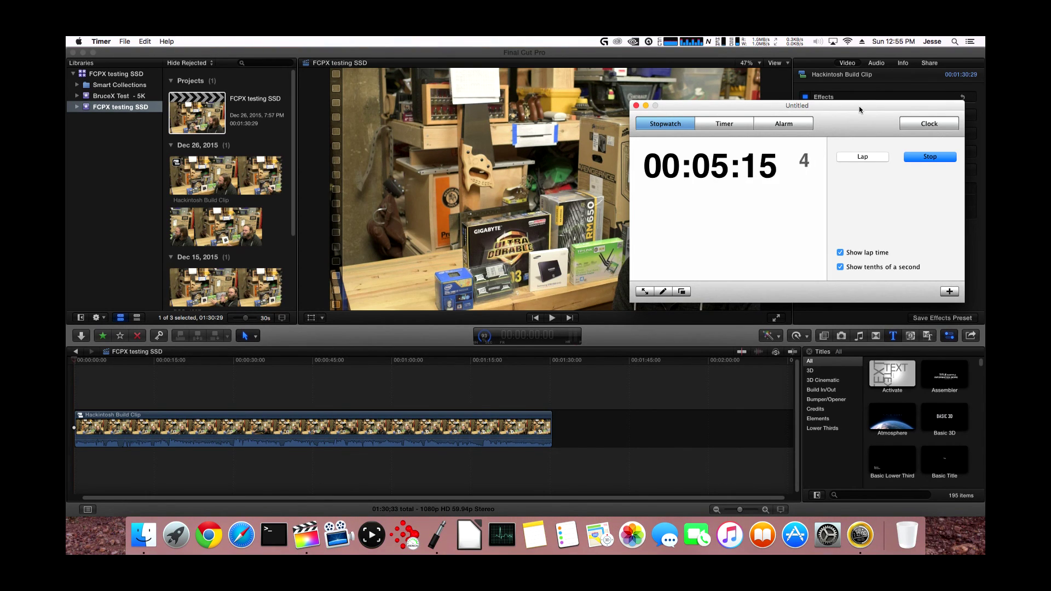
pyautogui.click(909, 159)
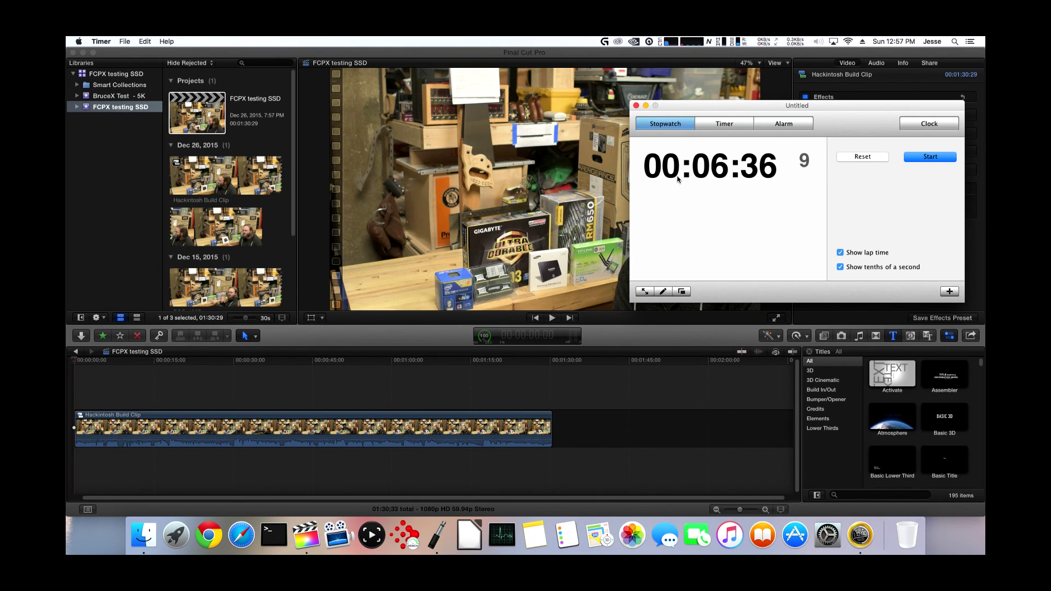
# Step: Log out with Shift-Cmd-Q, confirming and dismissing the stopwatch prompt
pyautogui.press('super+shift+q')
pyautogui.press('Return')
pyautogui.click(862, 148)
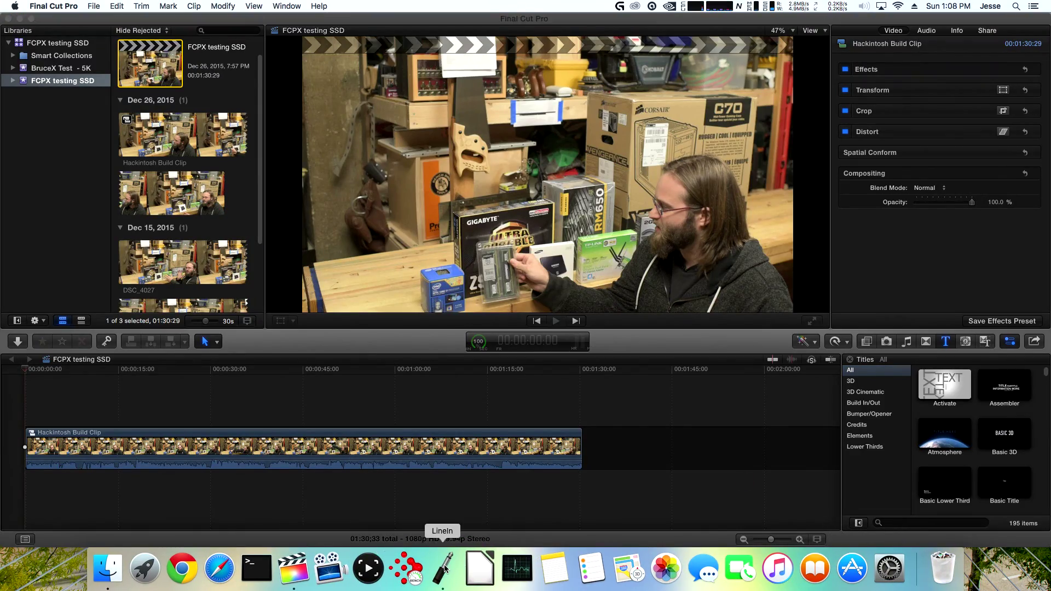
# Step: Launch LineIn and set the Elgato display to Default resolution with overscan off
pyautogui.click(444, 569)
pyautogui.press('Return')
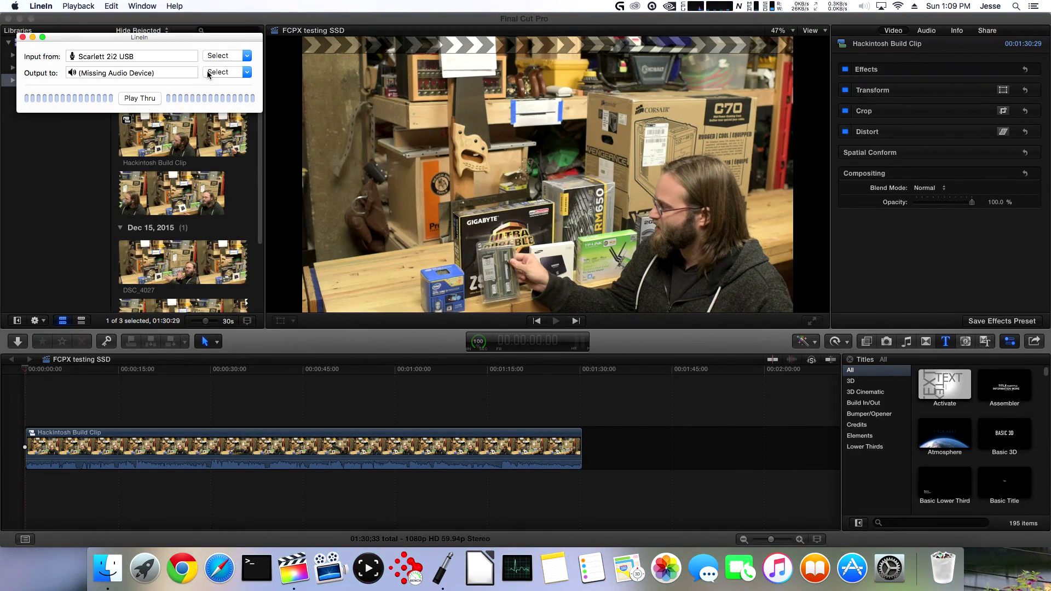
pyautogui.click(888, 569)
pyautogui.click(361, 305)
pyautogui.click(547, 263)
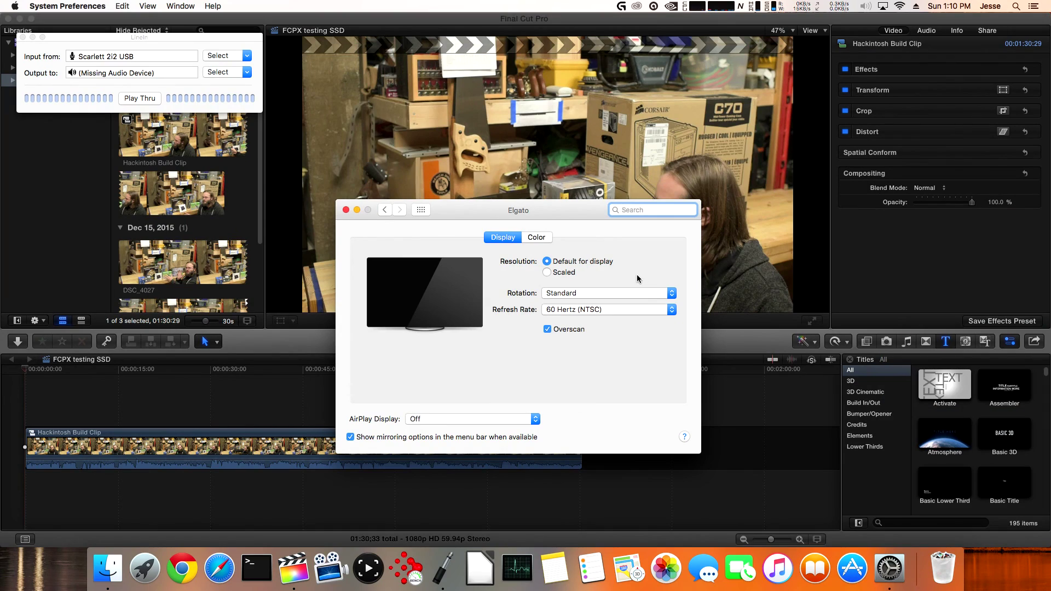
pyautogui.click(553, 332)
# Step: Check the sound output settings and route LineIn's output to HDMI: Elgato
pyautogui.click(368, 220)
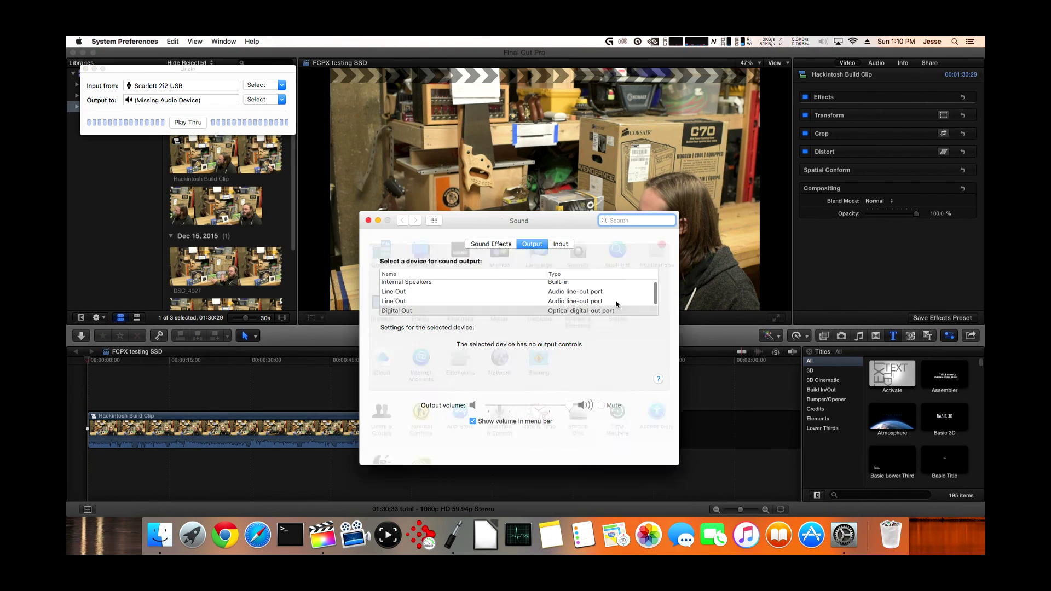
pyautogui.click(368, 220)
pyautogui.click(258, 118)
pyautogui.click(265, 100)
pyautogui.click(305, 175)
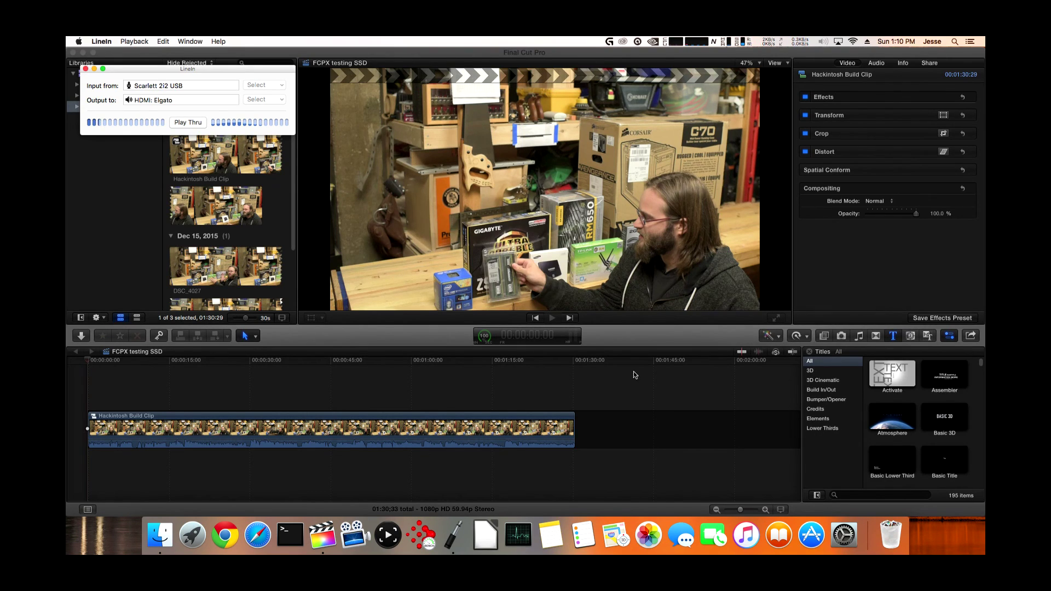
pyautogui.click(881, 539)
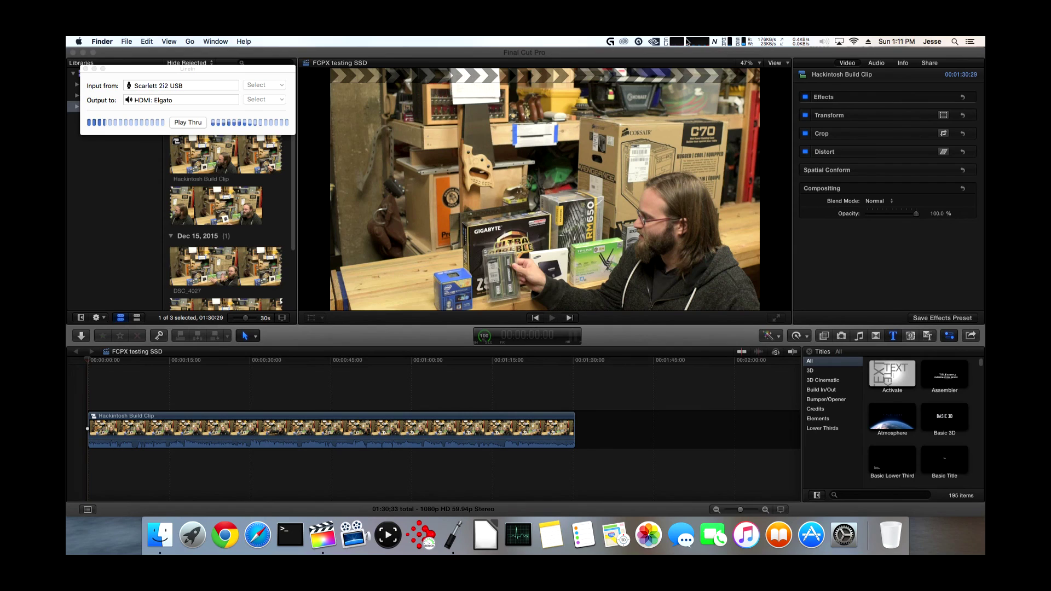
pyautogui.click(652, 42)
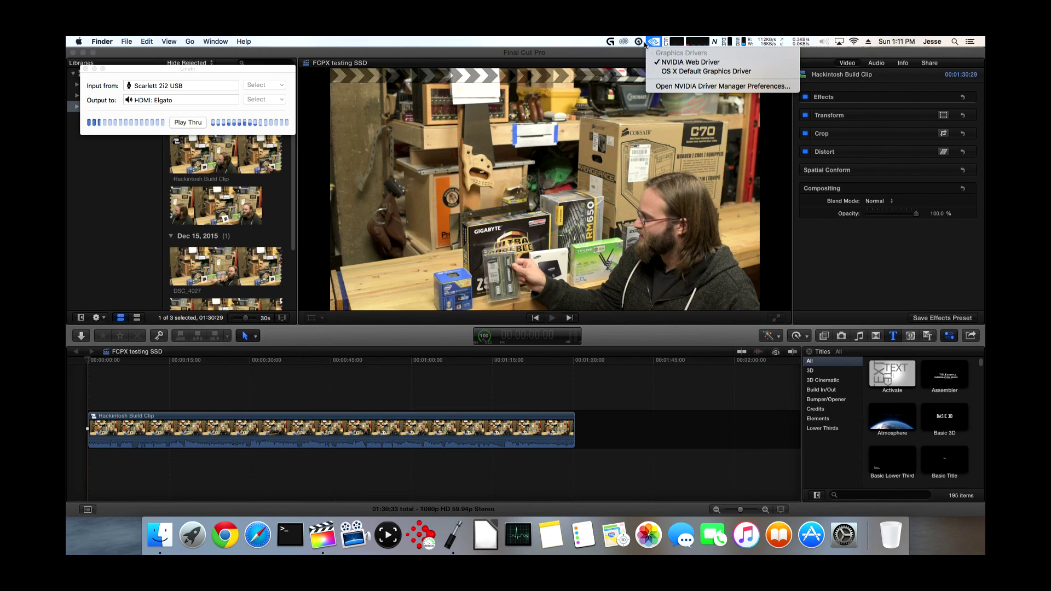
pyautogui.click(655, 41)
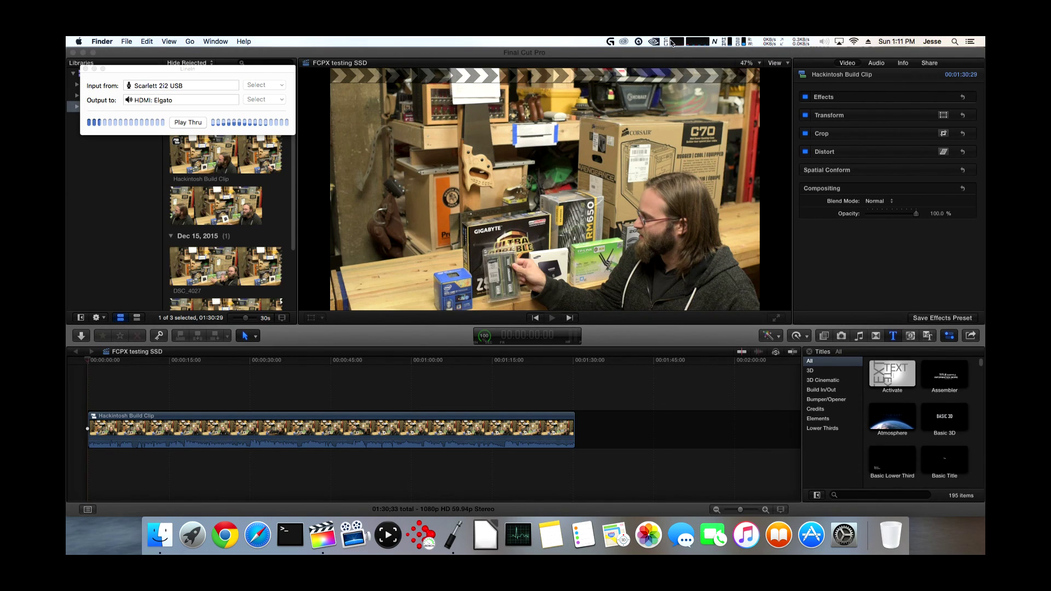
pyautogui.click(670, 43)
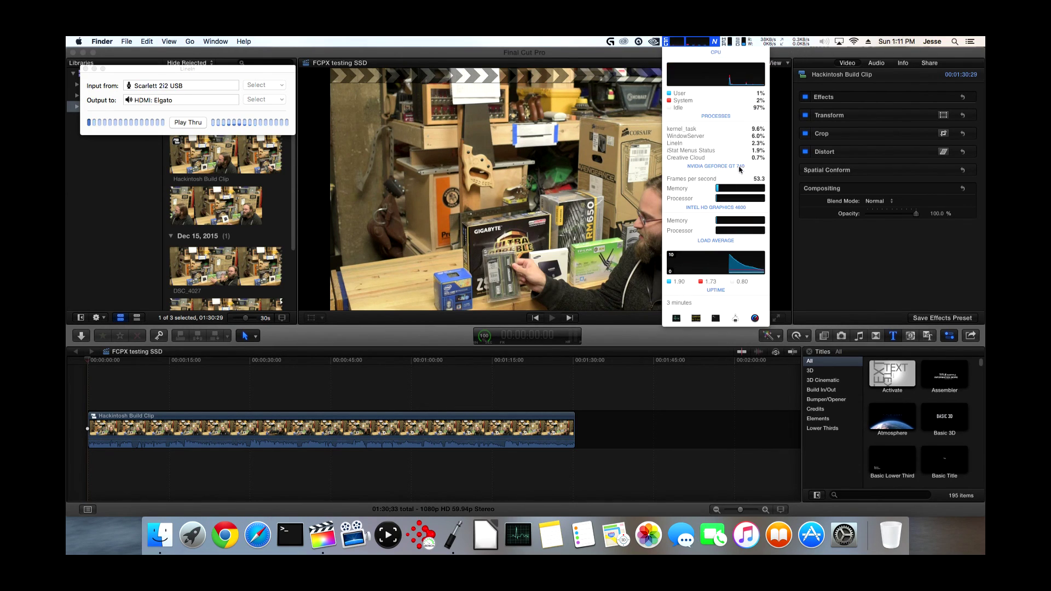
pyautogui.click(687, 41)
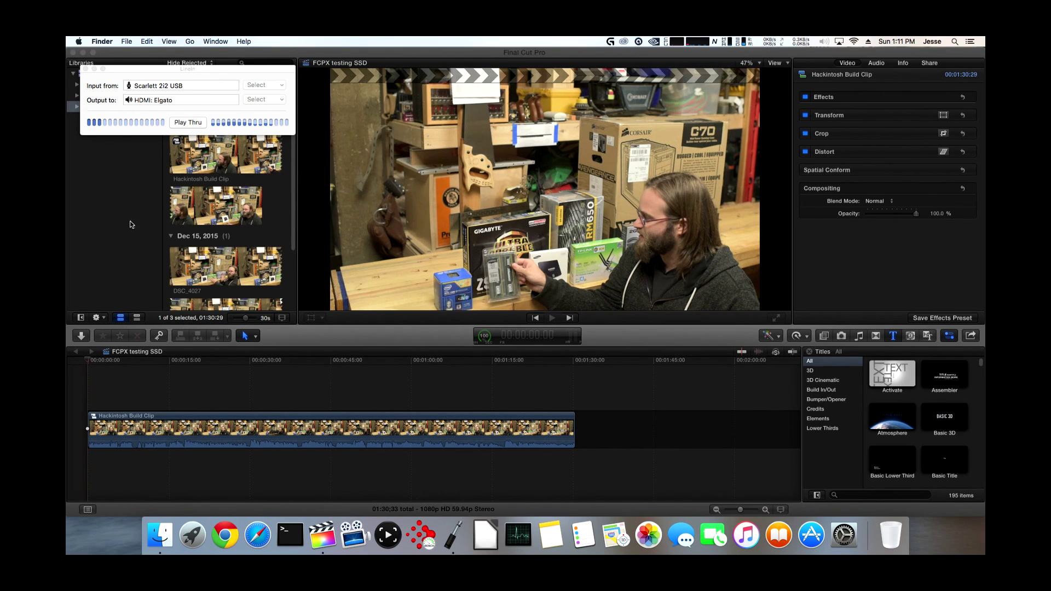
# Step: Delete BruceX Test - 5K's render, optimized and proxy files, then view the Desktop in Finder
pyautogui.click(121, 241)
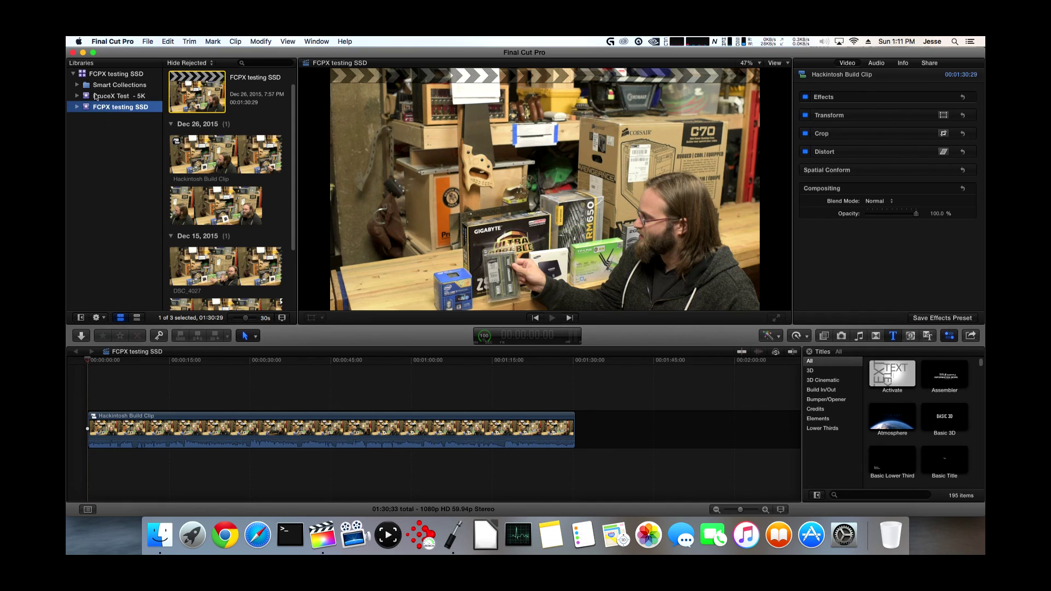
pyautogui.click(96, 96)
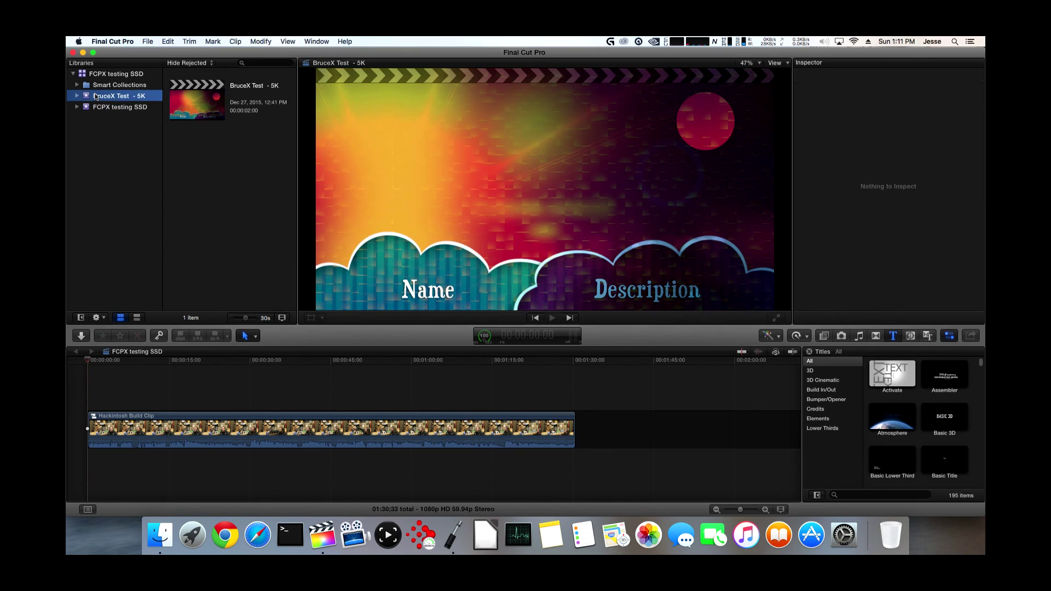
pyautogui.click(148, 44)
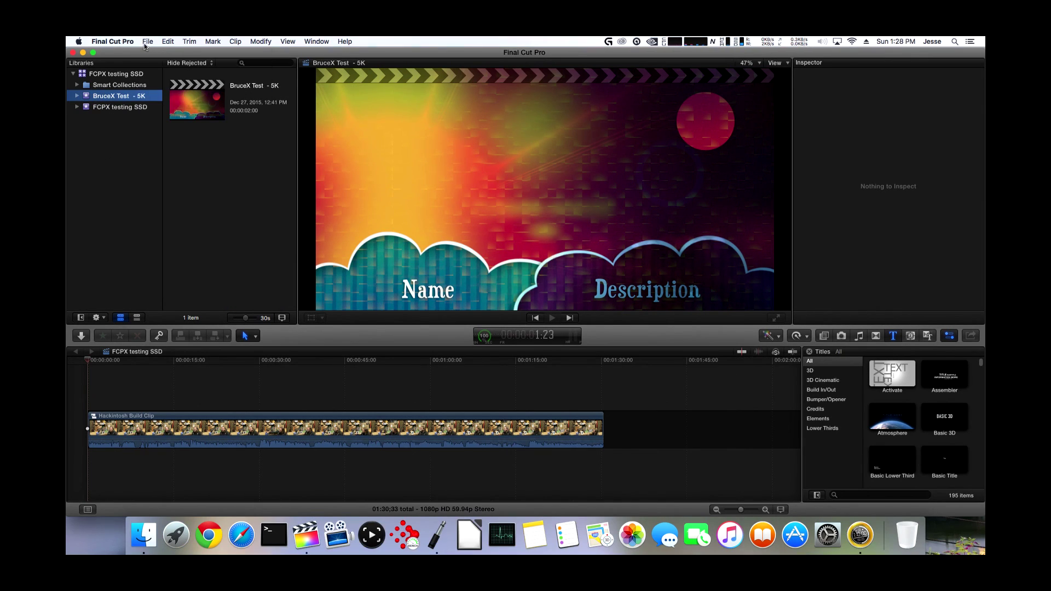
pyautogui.click(145, 44)
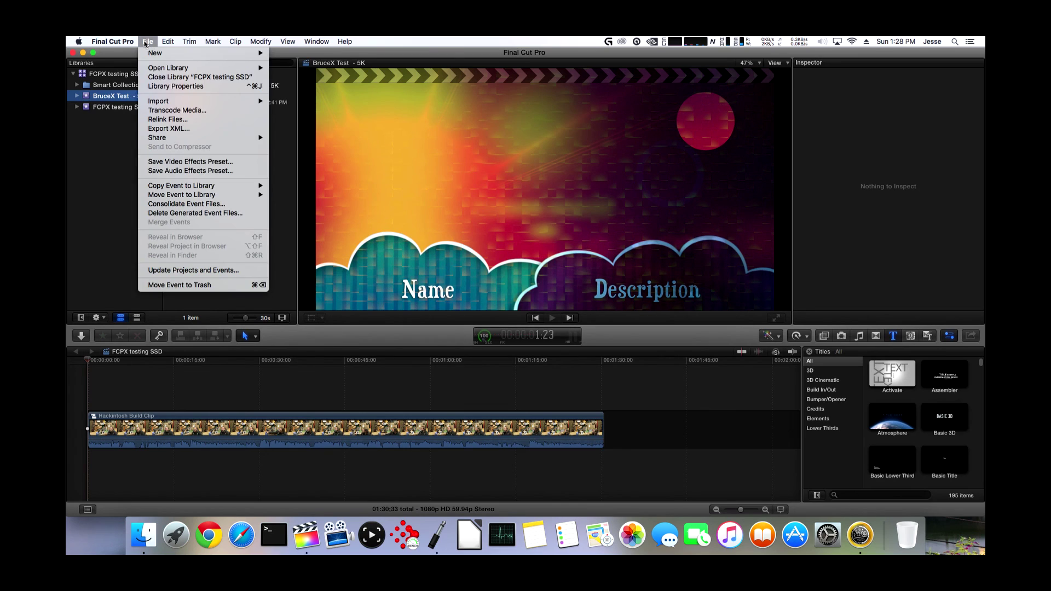
pyautogui.click(177, 214)
pyautogui.click(451, 123)
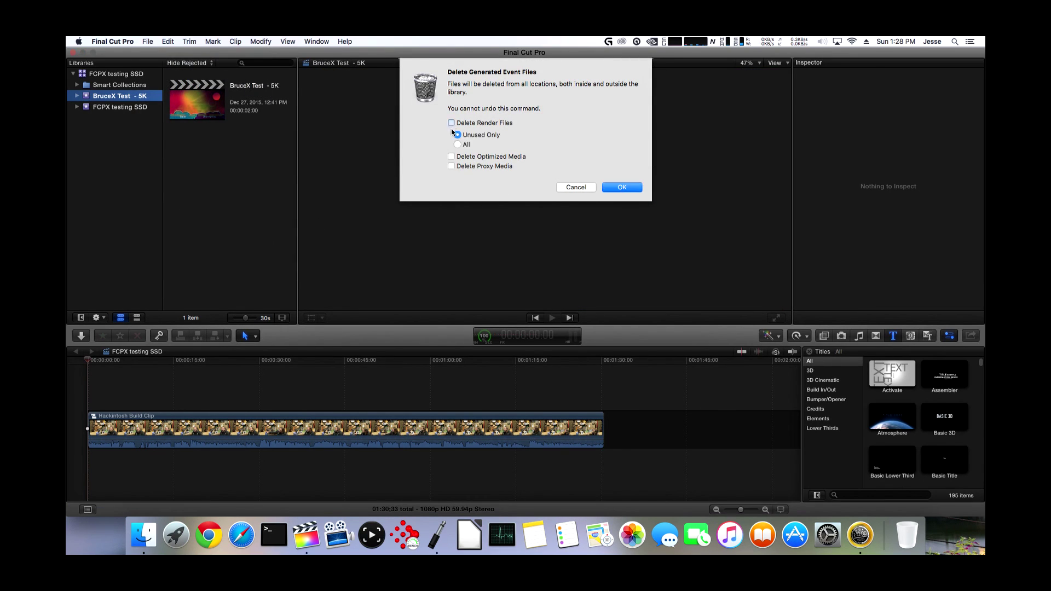
pyautogui.click(451, 157)
pyautogui.click(451, 166)
pyautogui.click(622, 187)
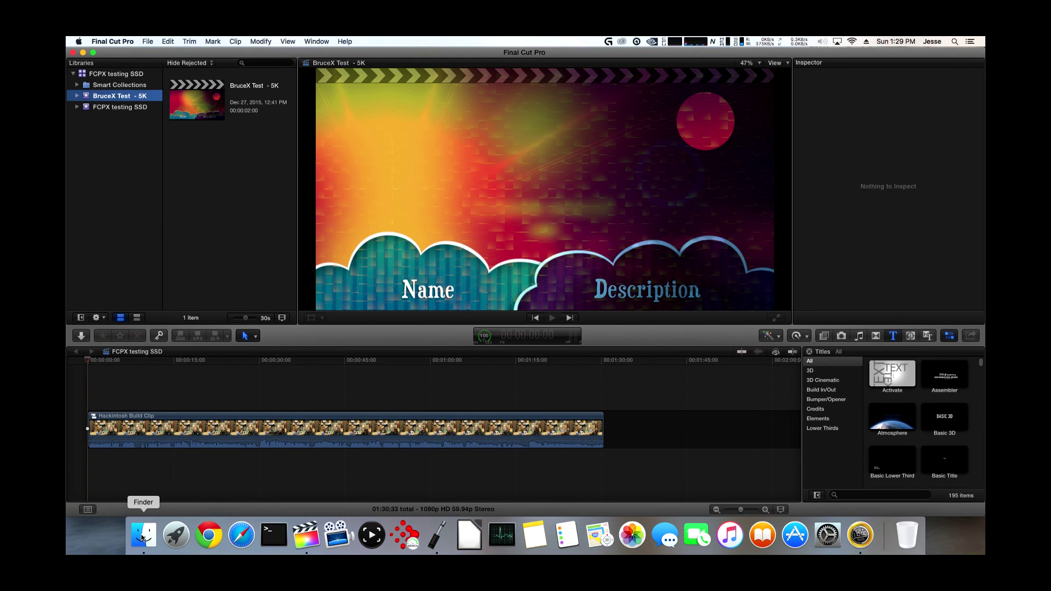
pyautogui.click(144, 534)
pyautogui.click(302, 438)
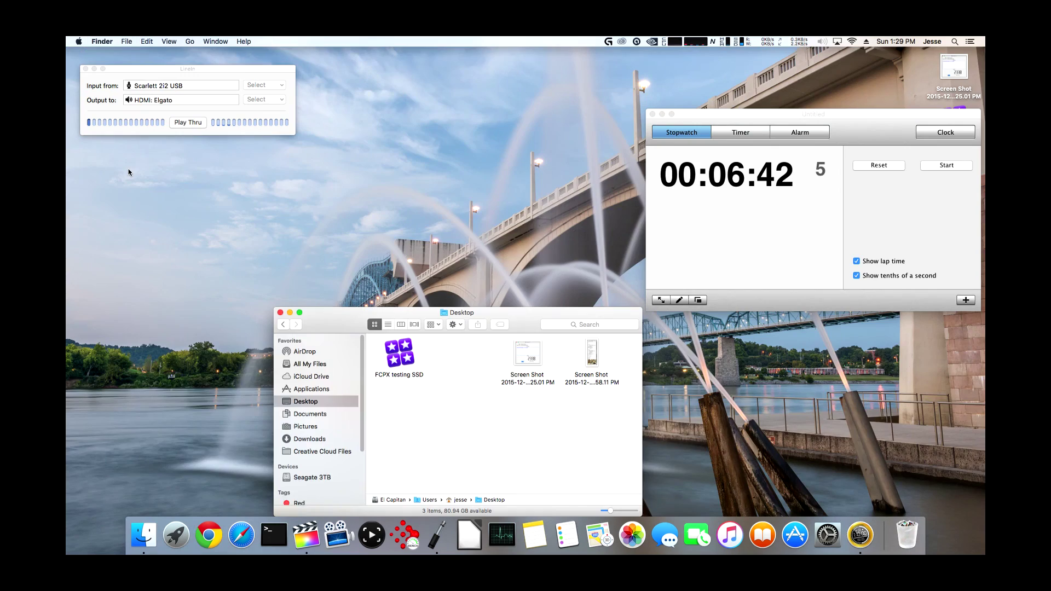
# Step: Relaunch Final Cut Pro and set up an HD 1080p share of BruceX Test - 5K to the Desktop
pyautogui.click(313, 545)
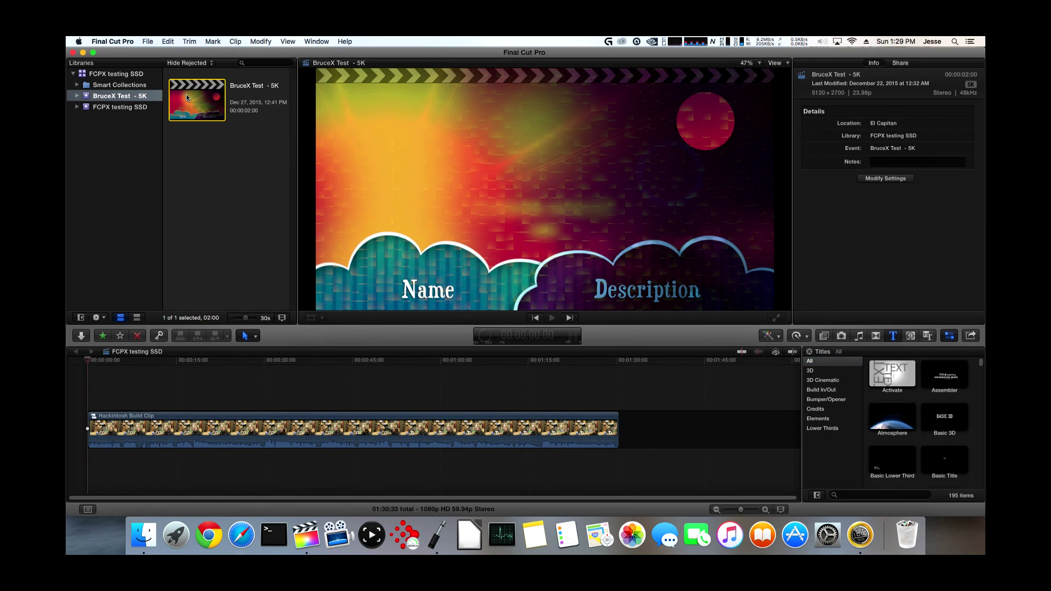
pyautogui.press('super+Tab')
pyautogui.press('super+Tab')
pyautogui.press('super+Tab')
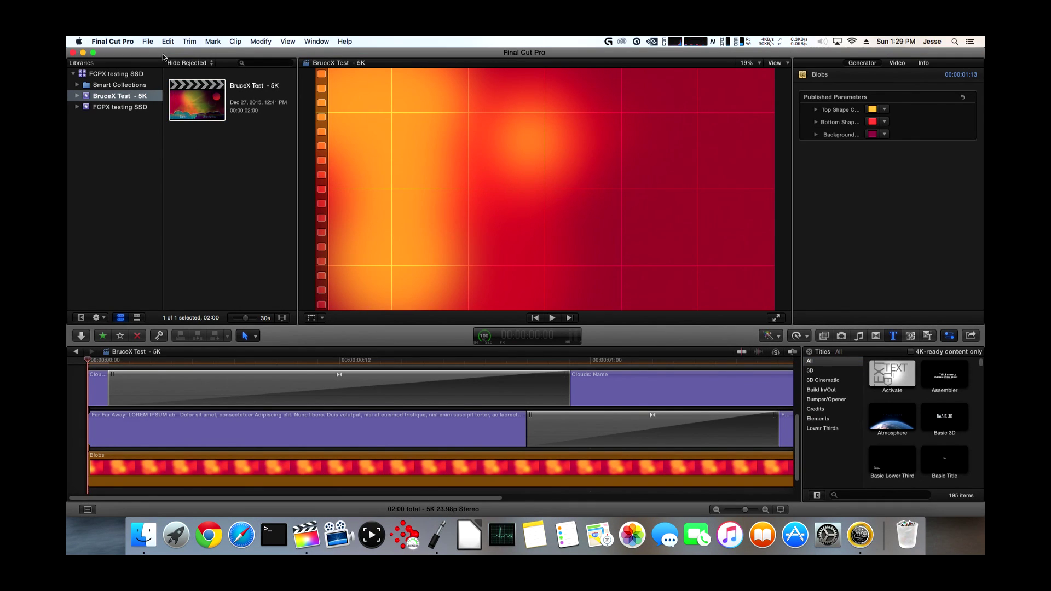
pyautogui.click(148, 42)
pyautogui.moveTo(174, 138)
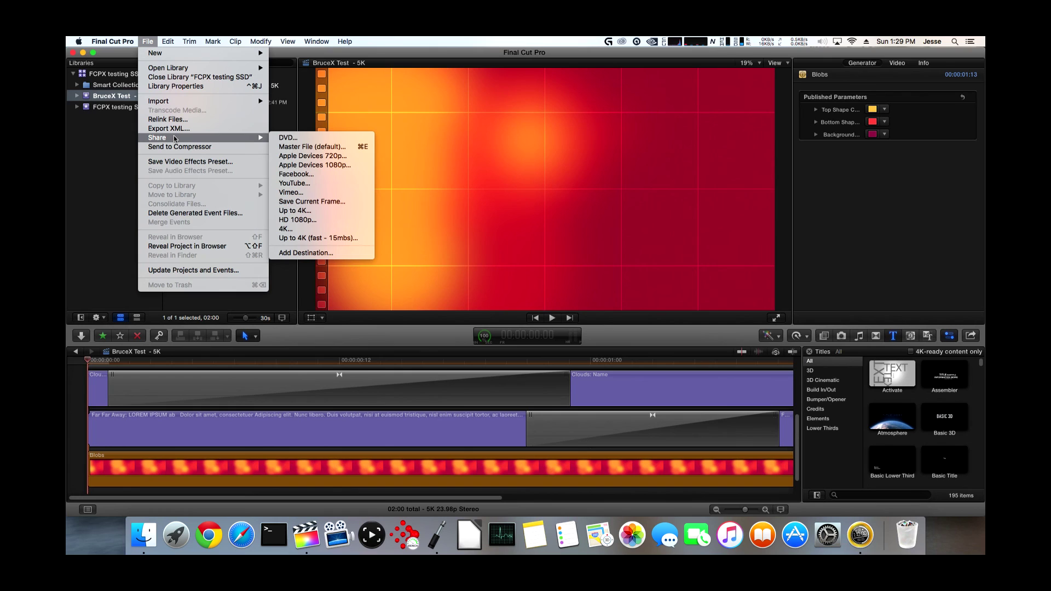
pyautogui.click(323, 220)
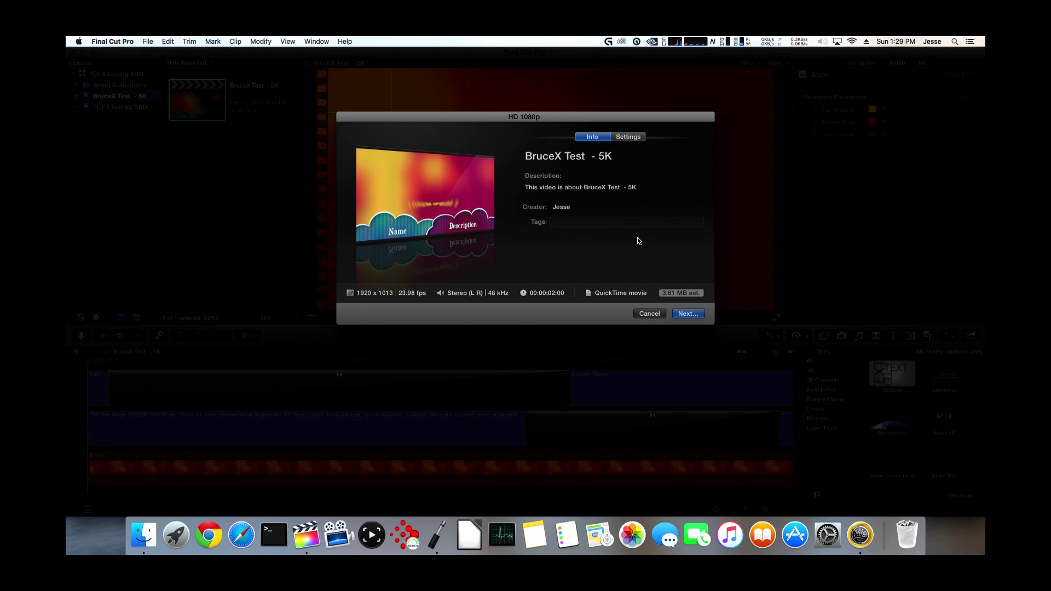
pyautogui.click(686, 313)
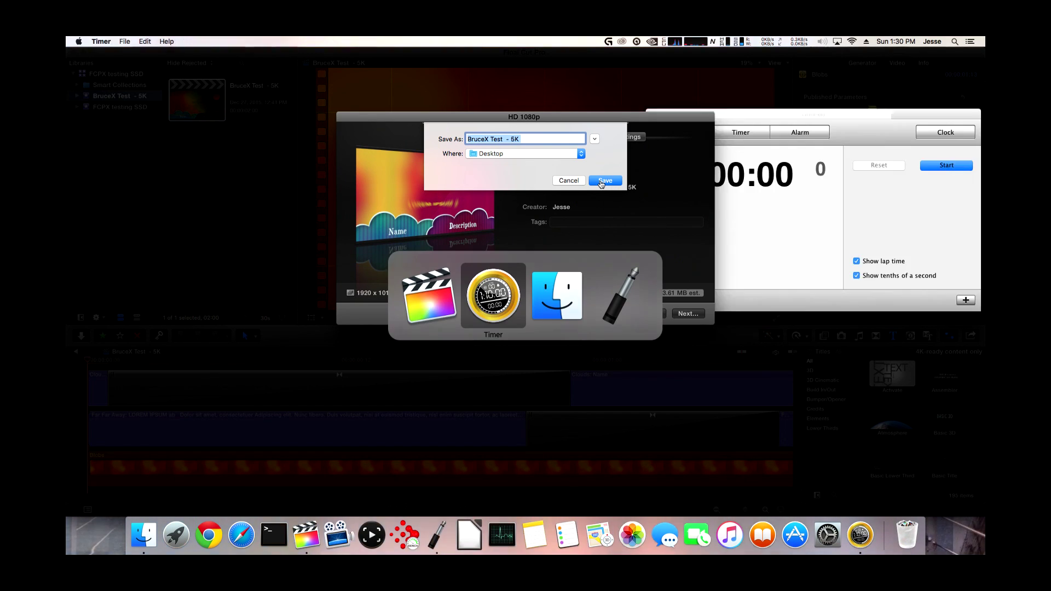
pyautogui.press('super+Tab')
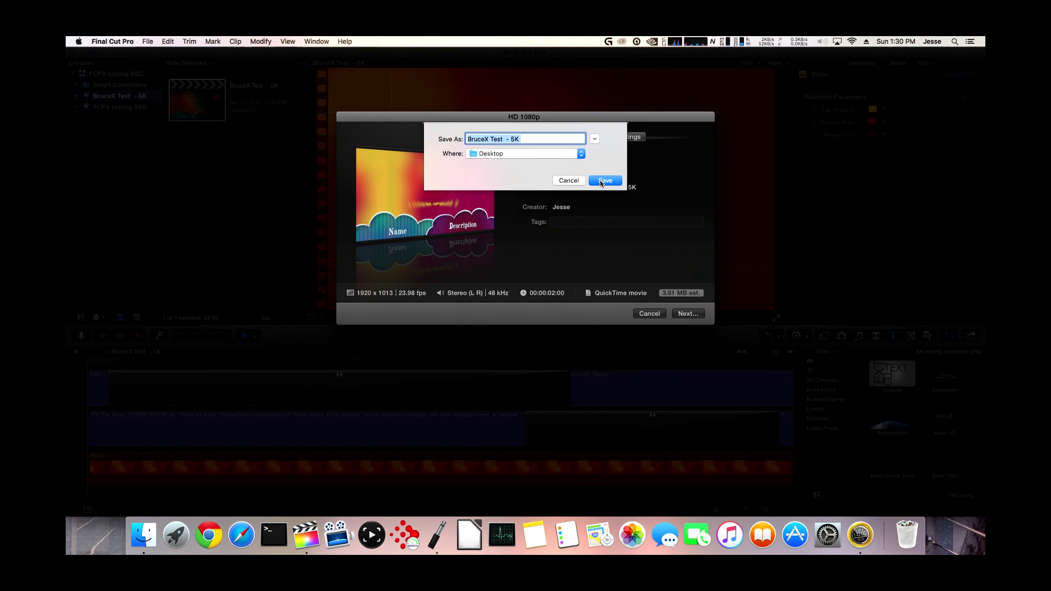
# Step: Save the BruceX export to the Desktop, time it, and stop the stopwatch at 00:03:20.7
pyautogui.click(604, 181)
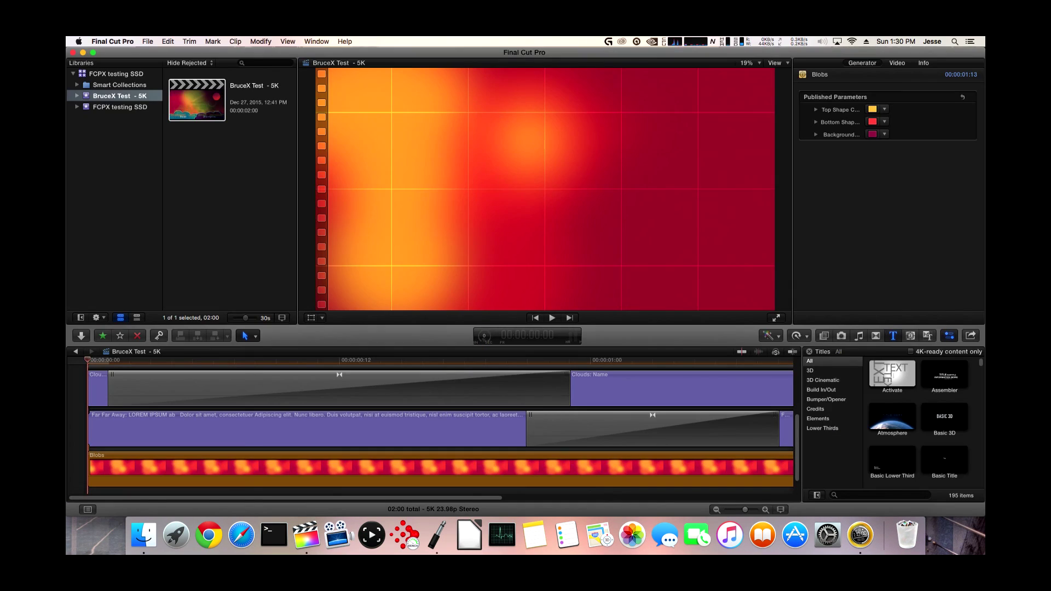
pyautogui.press('super+Tab')
pyautogui.press('Return')
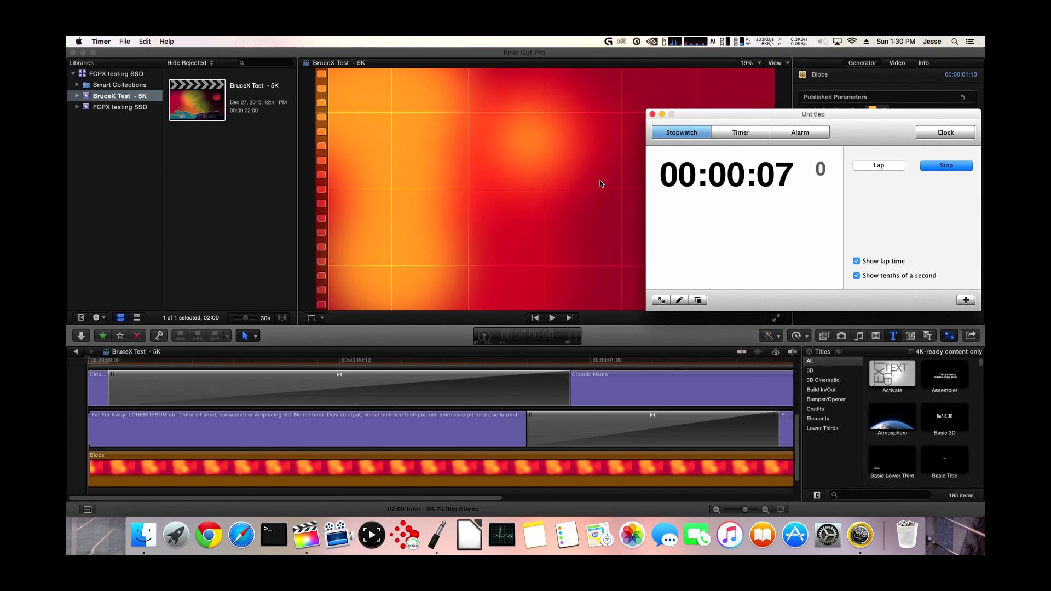
pyautogui.click(671, 42)
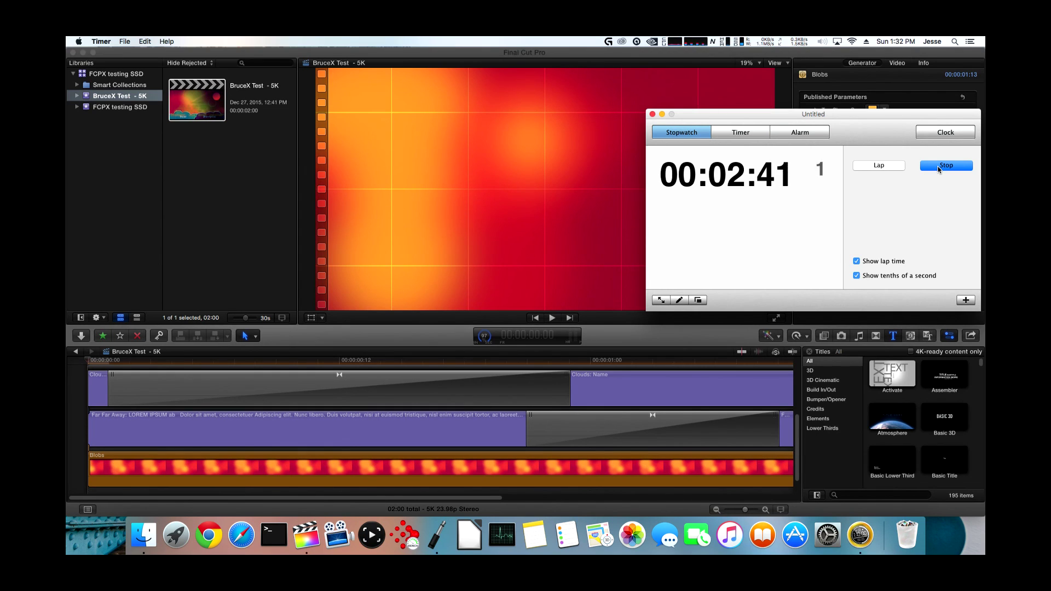
pyautogui.click(937, 169)
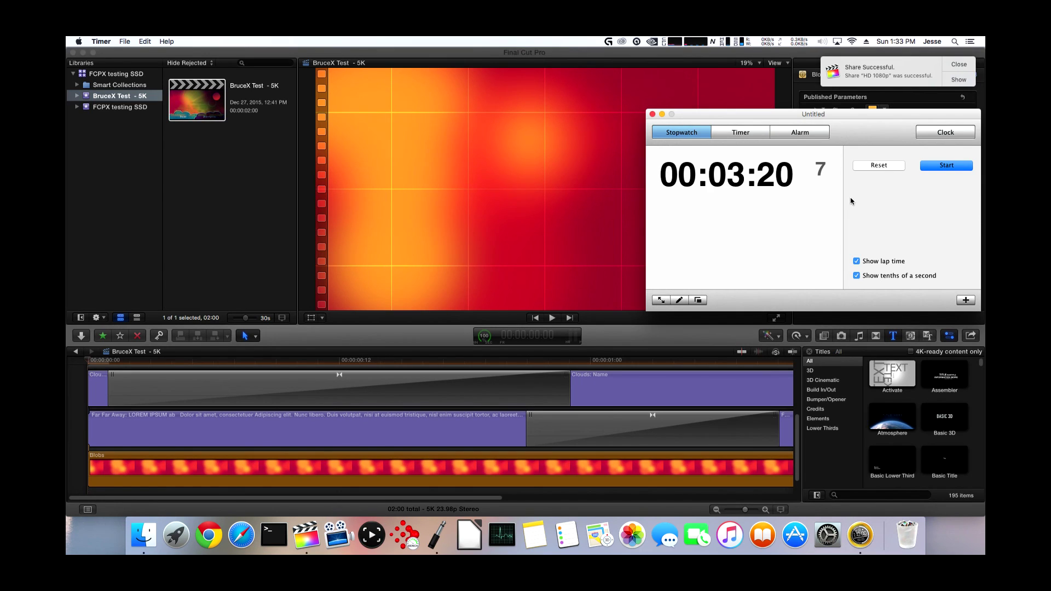
# Step: Dismiss the Share Successful notice for the BruceX Test - 5K export
pyautogui.click(967, 61)
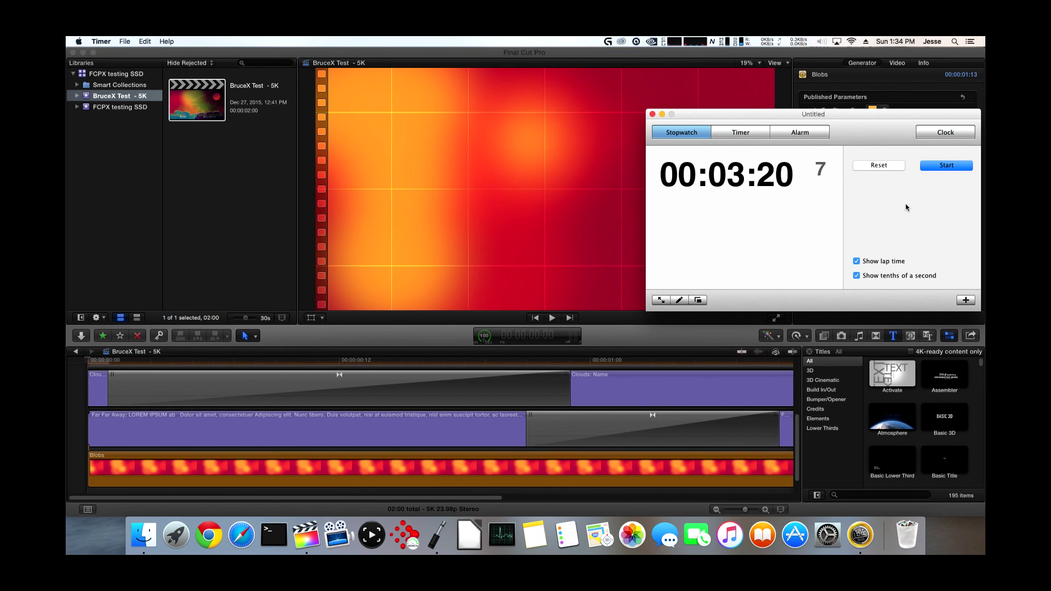
# Step: Select the FCPX testing SSD event and open its project in the timeline
pyautogui.click(125, 97)
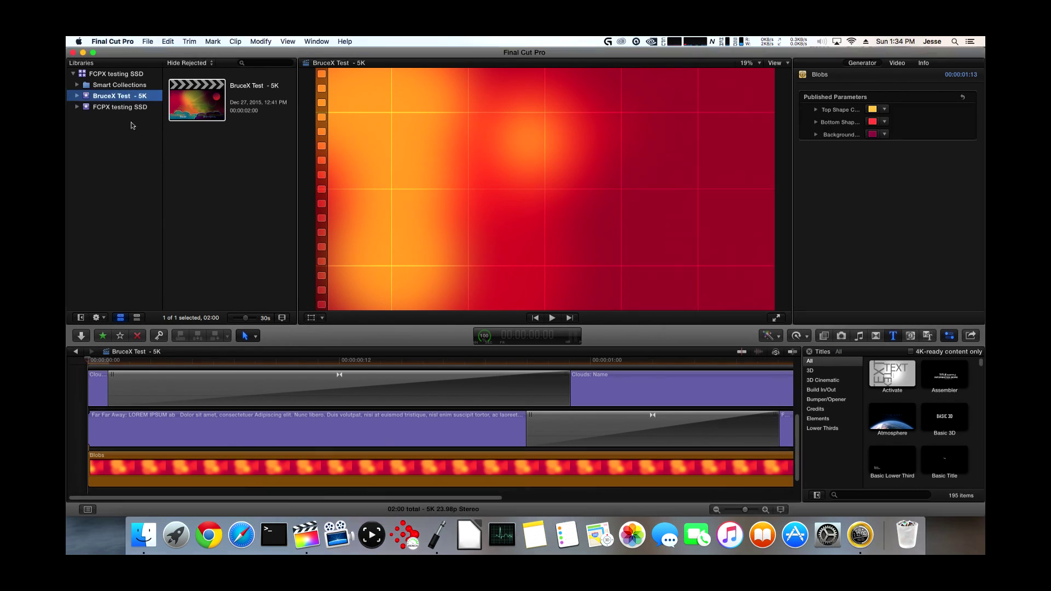
pyautogui.click(119, 108)
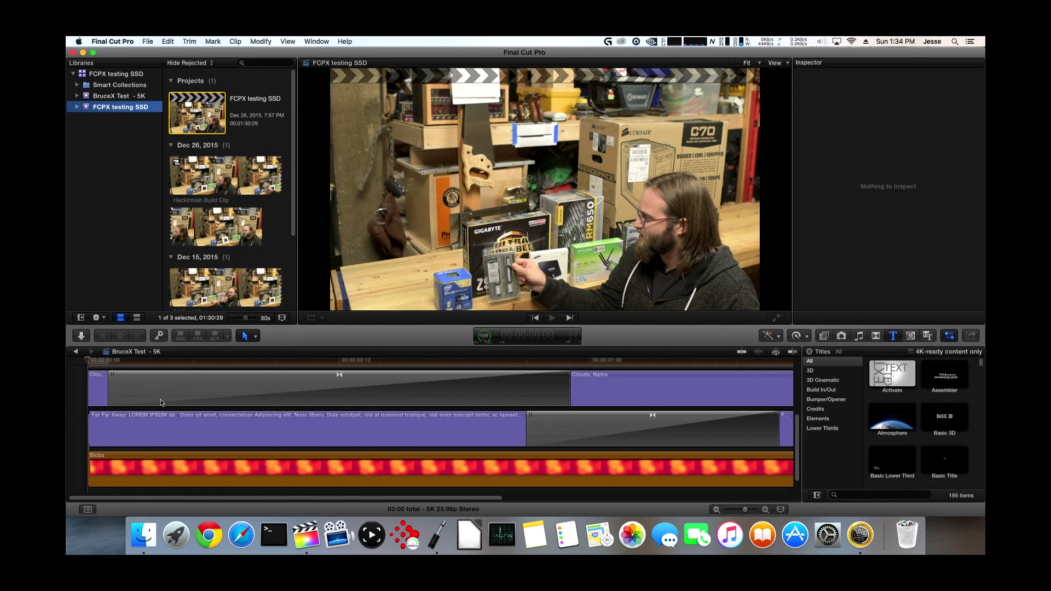
pyautogui.click(144, 534)
pyautogui.click(126, 42)
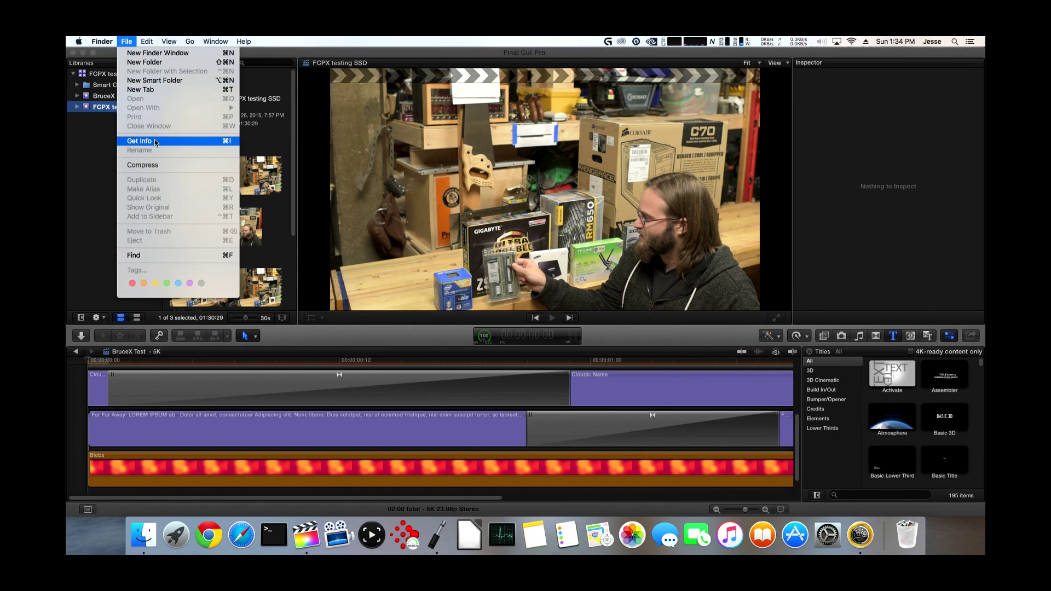
pyautogui.click(121, 41)
pyautogui.moveTo(148, 41)
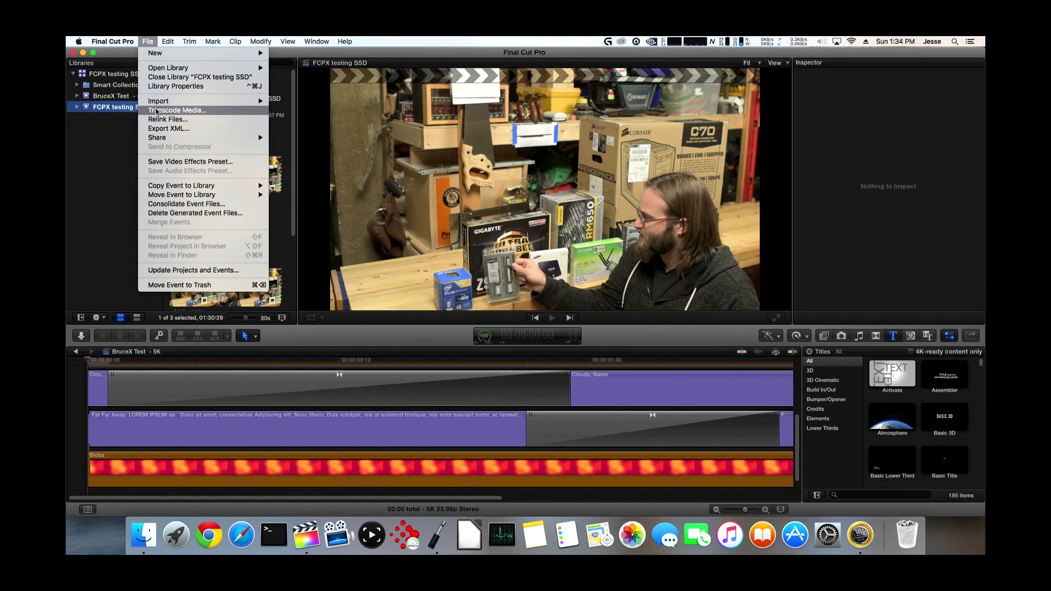
pyautogui.click(102, 160)
pyautogui.doubleClick(200, 108)
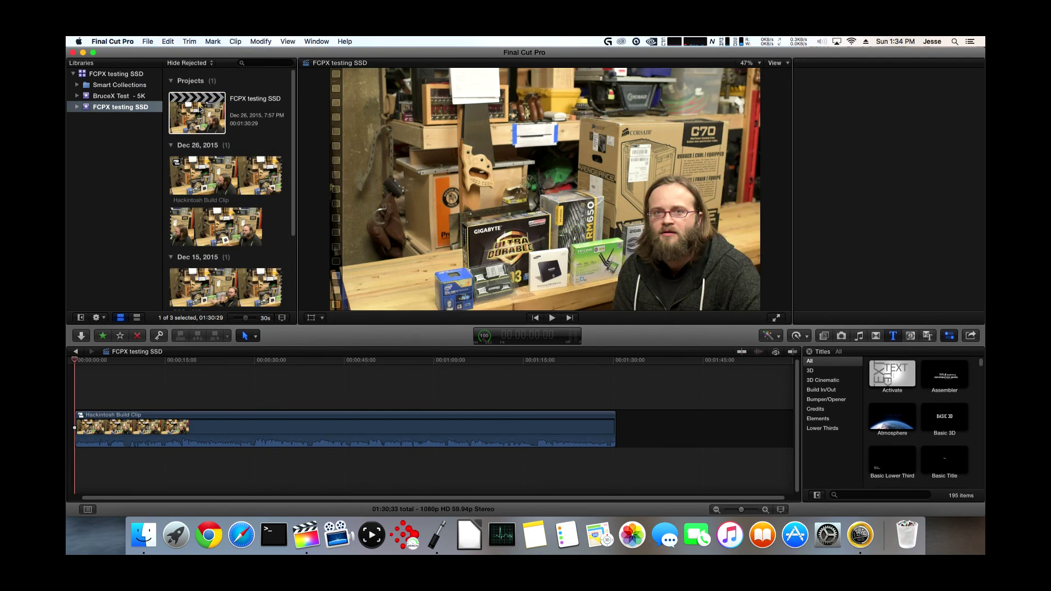
# Step: Delete the event's generated render, optimized and proxy media files
pyautogui.click(148, 41)
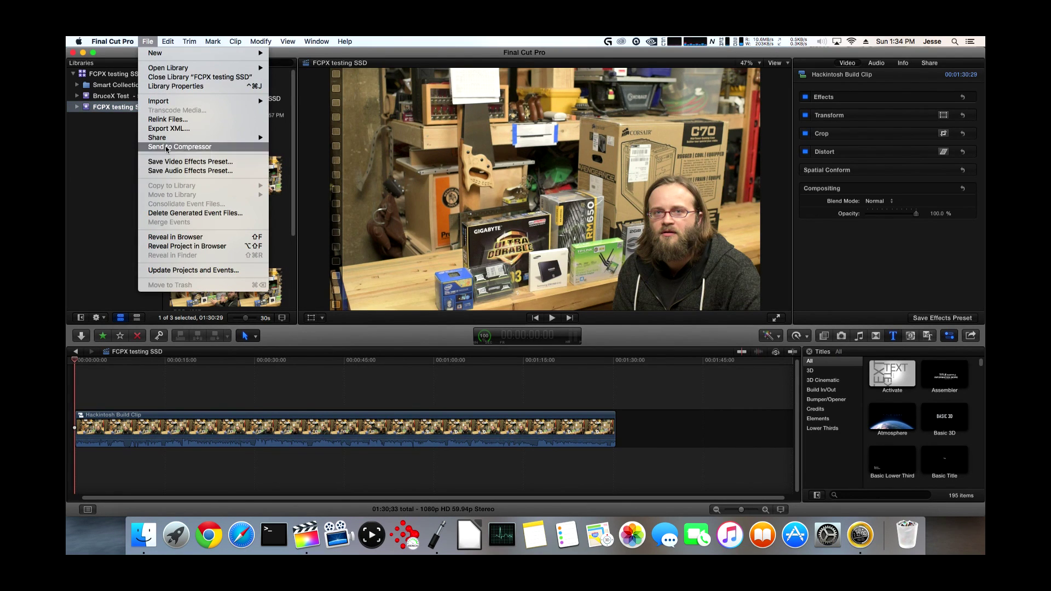
pyautogui.moveTo(165, 143)
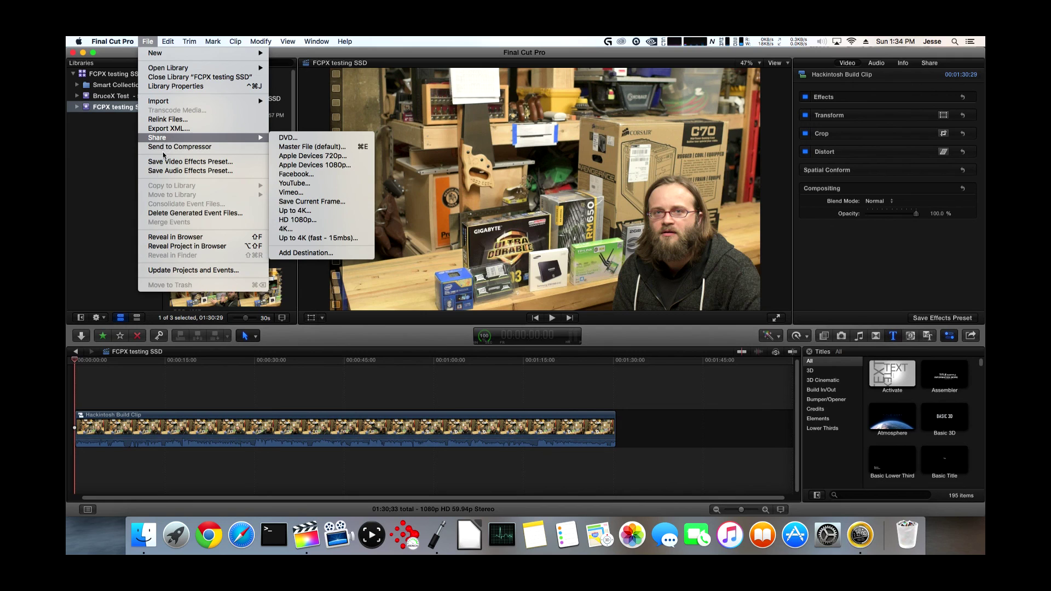
pyautogui.click(167, 214)
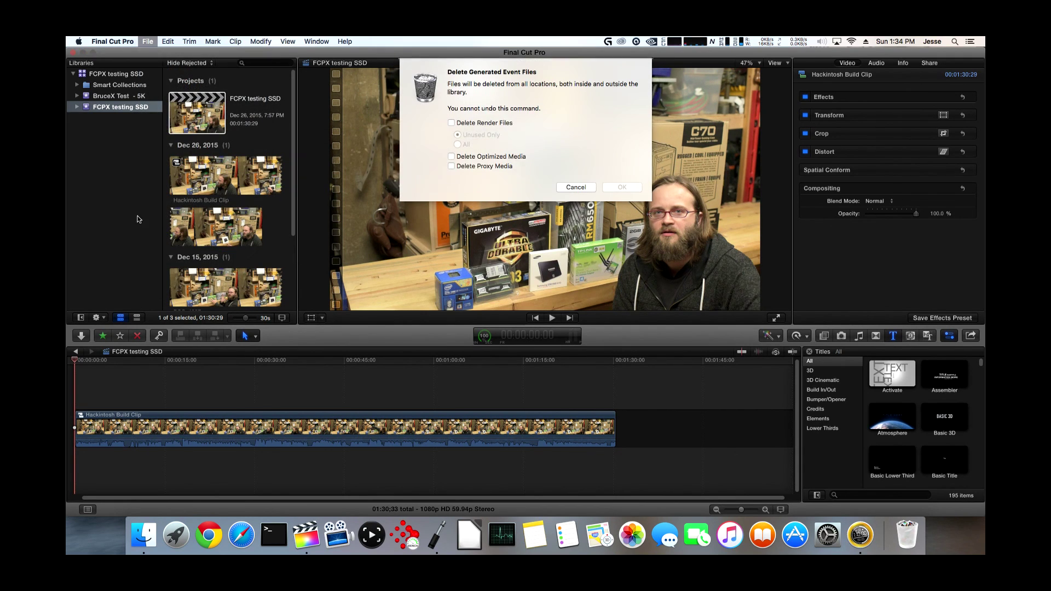
pyautogui.click(477, 159)
pyautogui.click(475, 166)
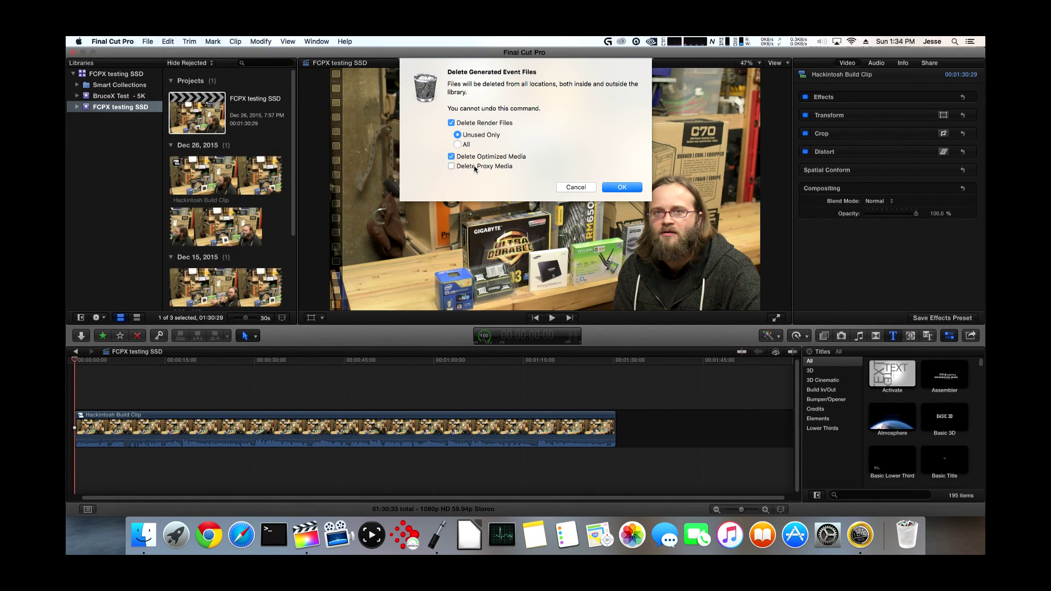
pyautogui.click(629, 185)
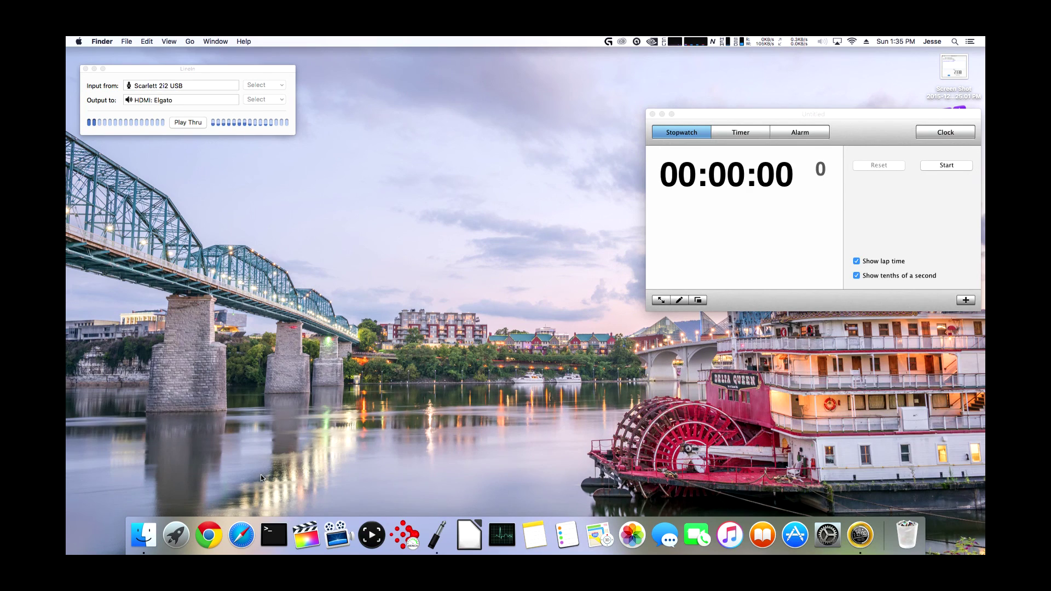
# Step: Set up an HD 1080p share of FCPX testing SSD and continue to the Desktop save location
pyautogui.click(305, 535)
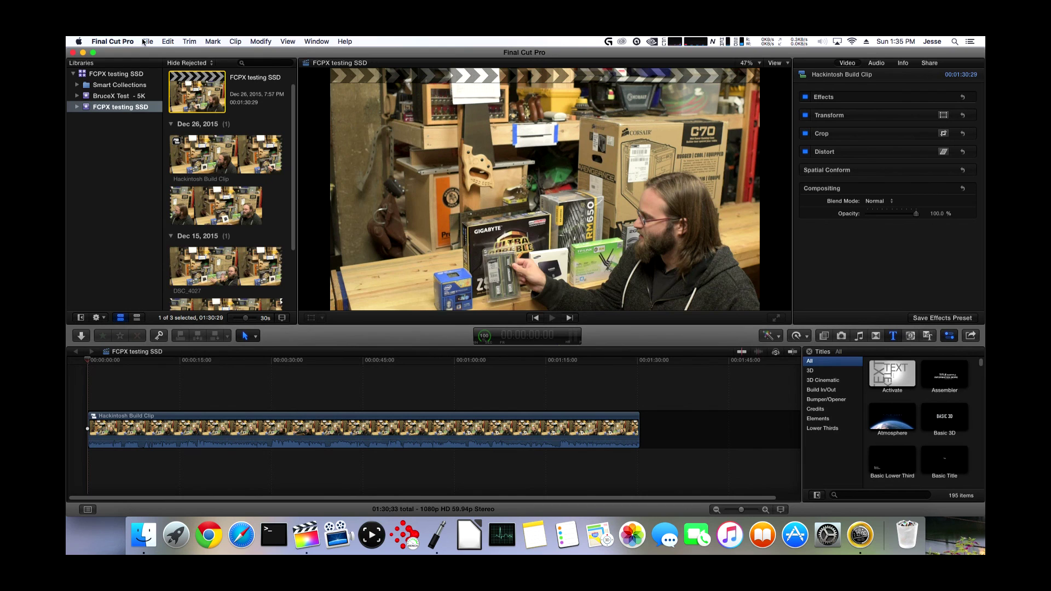
pyautogui.click(147, 41)
pyautogui.moveTo(182, 144)
pyautogui.click(300, 220)
pyautogui.press('Return')
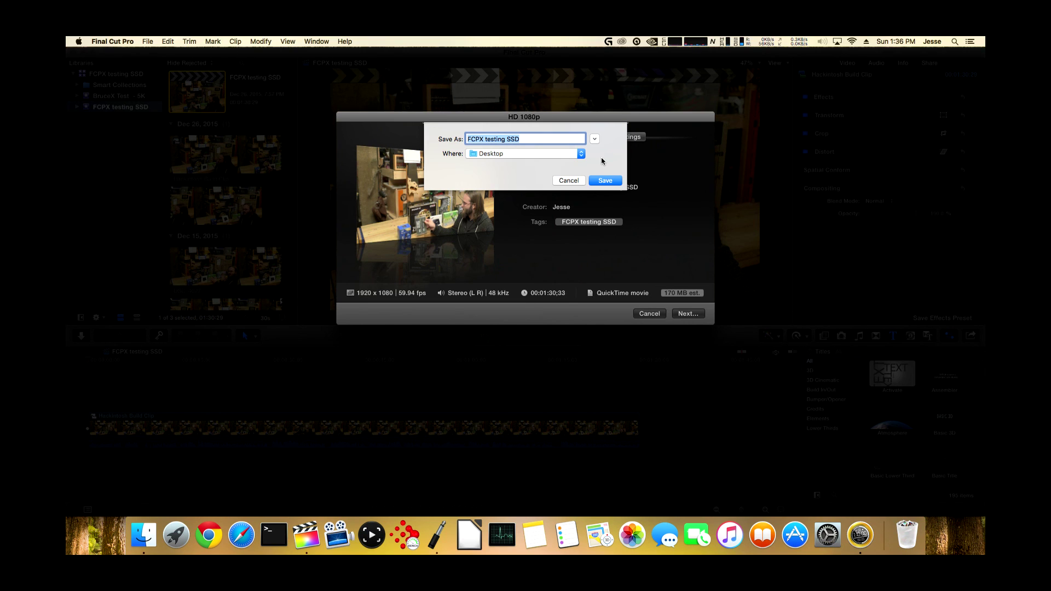
# Step: Save the FCPX testing SSD export to the Desktop and check CPU and GPU load while it runs
pyautogui.press('Return')
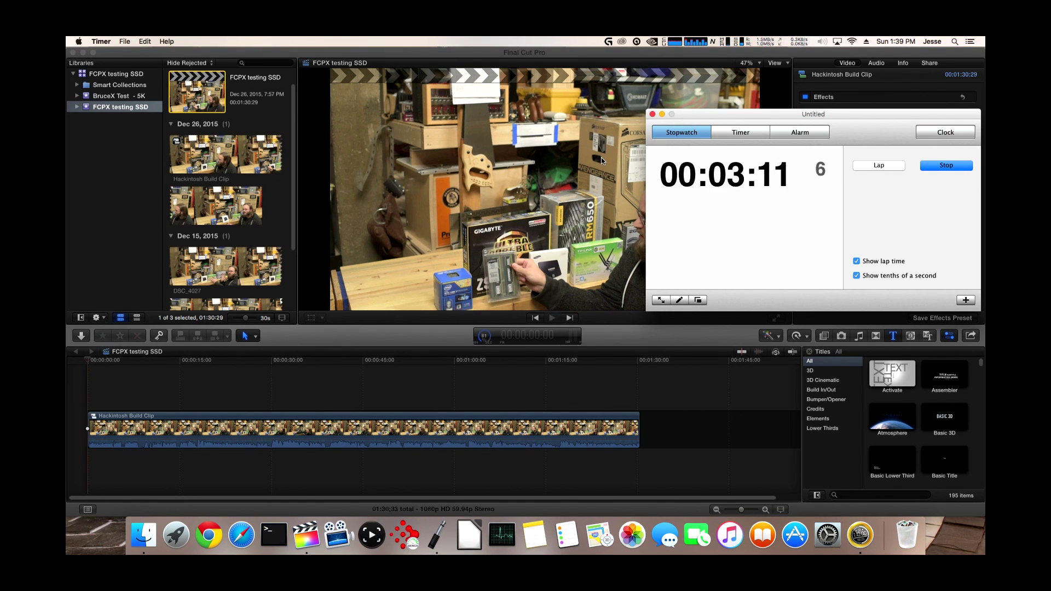
pyautogui.click(679, 41)
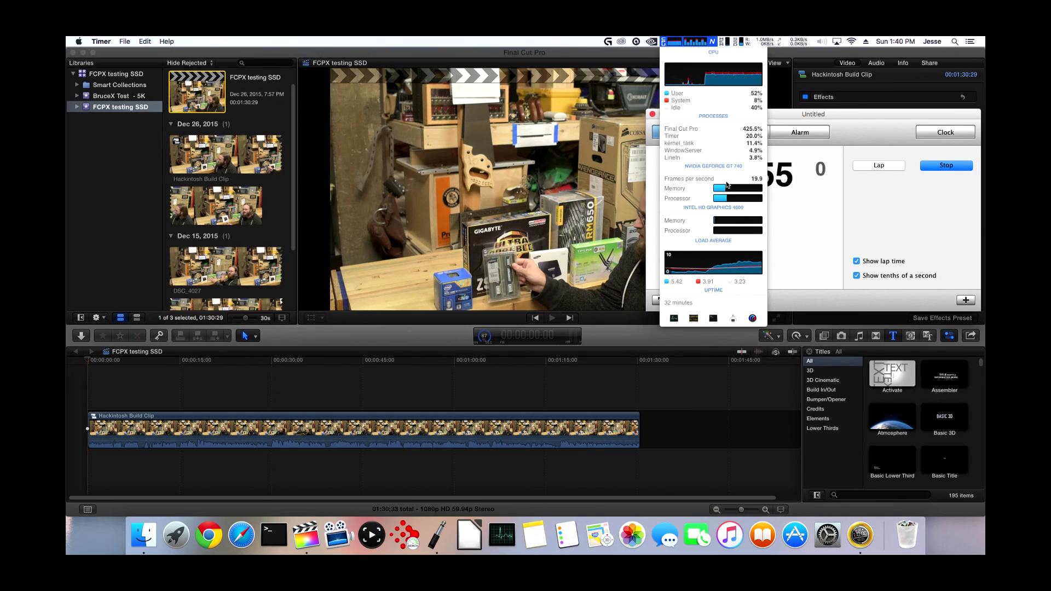
pyautogui.moveTo(726, 192)
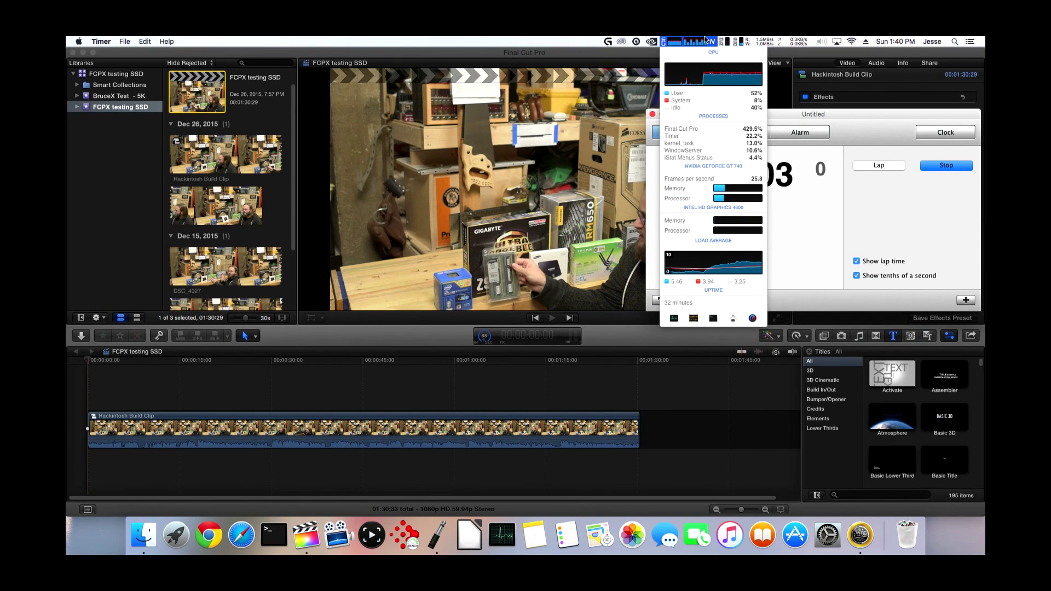
pyautogui.click(953, 170)
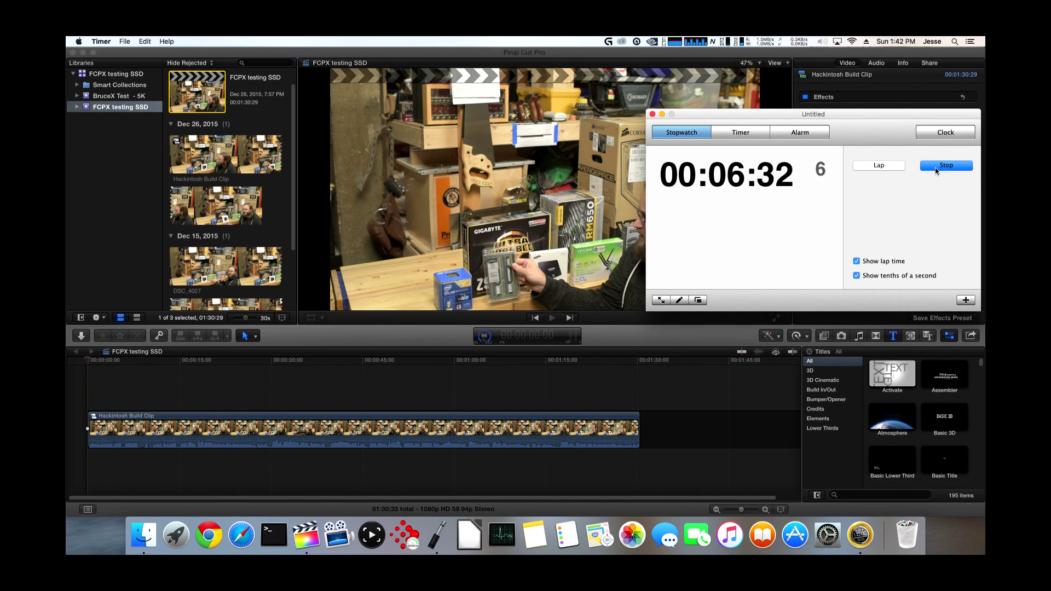
# Step: Stop the stopwatch at 00:06:43.5 when the FCPX testing SSD export finishes
pyautogui.click(935, 167)
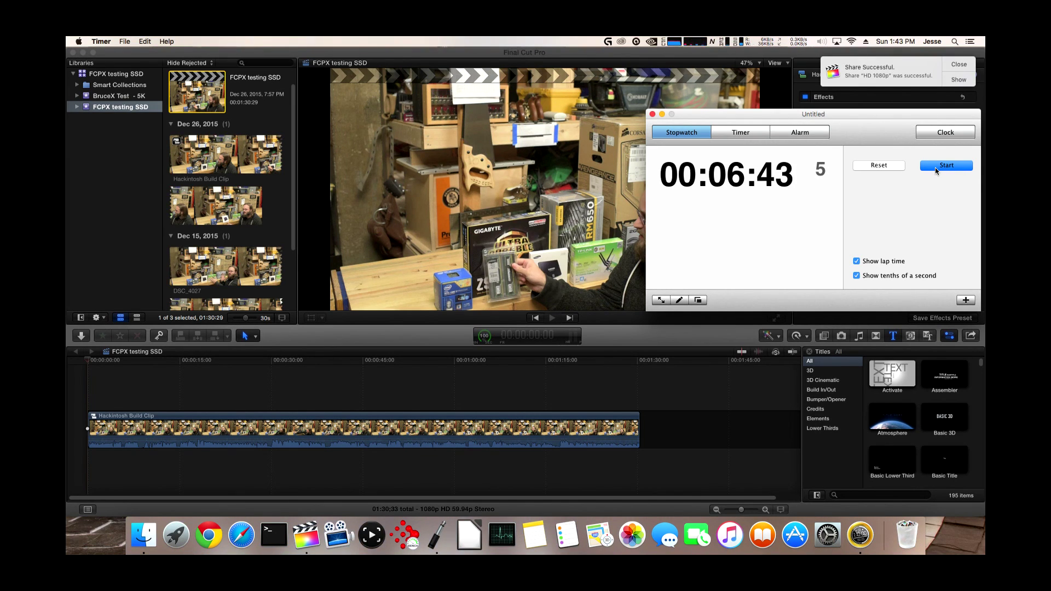